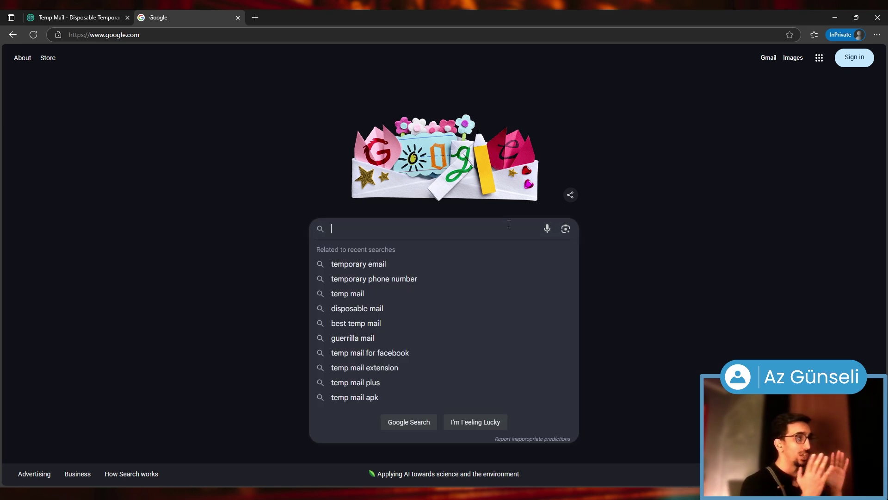
Search Google for 'university of queensland globalscholarships.com' and open the Global Scholarships result in a new tab
{"action": "type", "text": "university of queensland"}
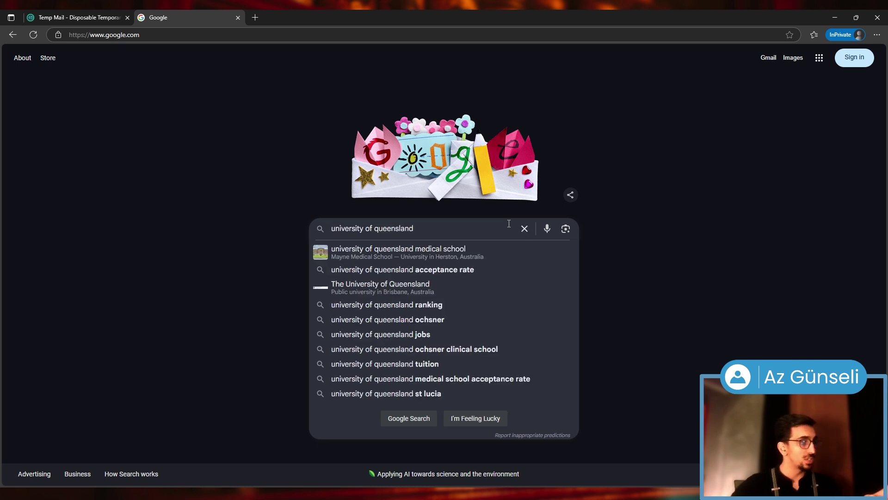
{"action": "type", "text": "globalscholarships.com"}
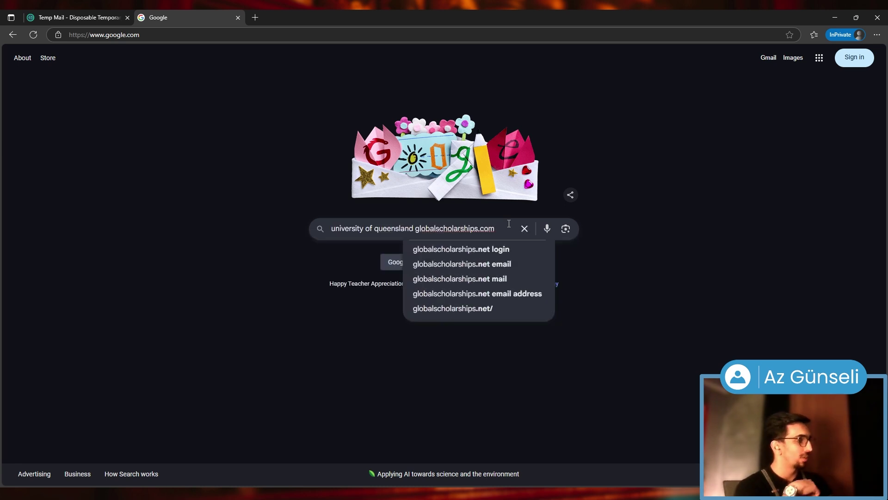
{"action": "key", "text": "Return"}
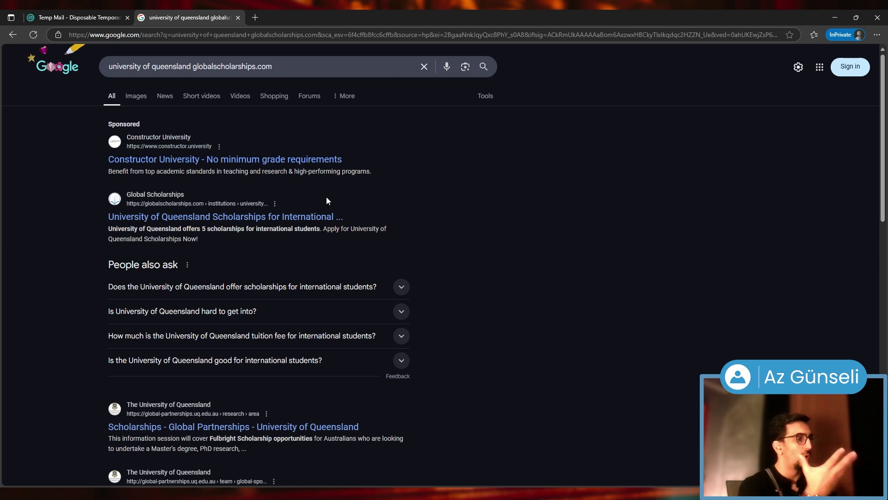
{"action": "middle_click", "coordinate": [308, 217]}
Jump to UQ's scholarships list and open Graduate School Scholarships in a new tab
{"action": "left_click", "coordinate": [293, 12]}
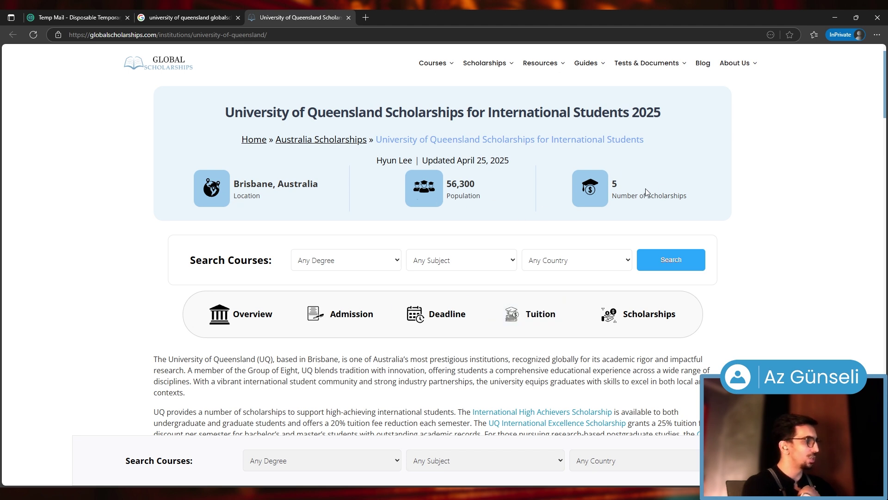
{"action": "left_click", "coordinate": [661, 320]}
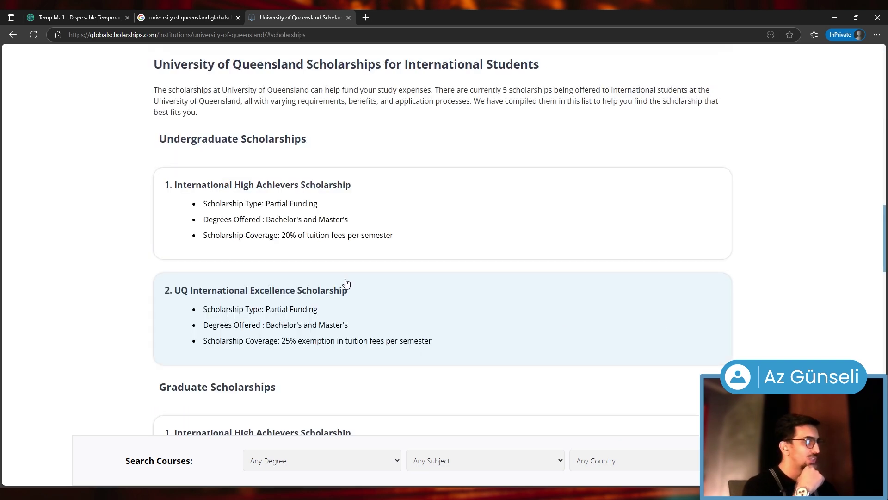
{"action": "scroll", "coordinate": [529, 295], "scroll_direction": "down", "scroll_amount": 5}
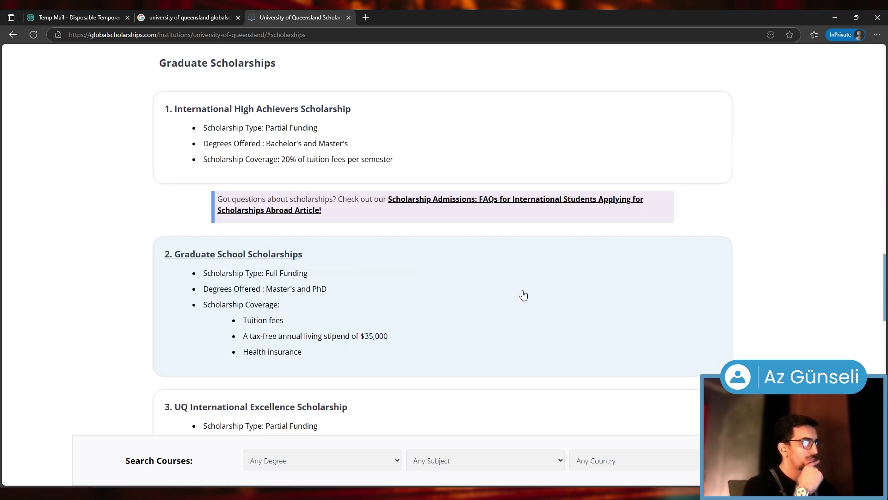
{"action": "middle_click", "coordinate": [244, 258]}
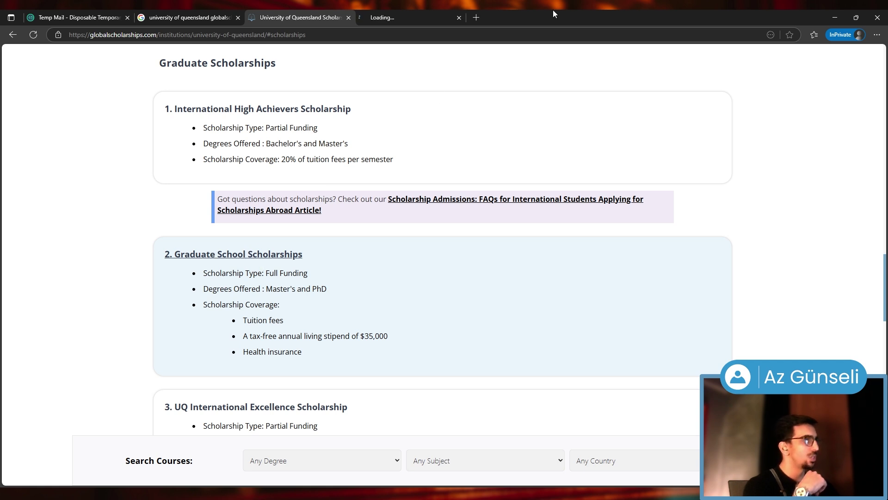
Read the Graduate School Scholarships coverage details, then close that tab
{"action": "left_click", "coordinate": [444, 17]}
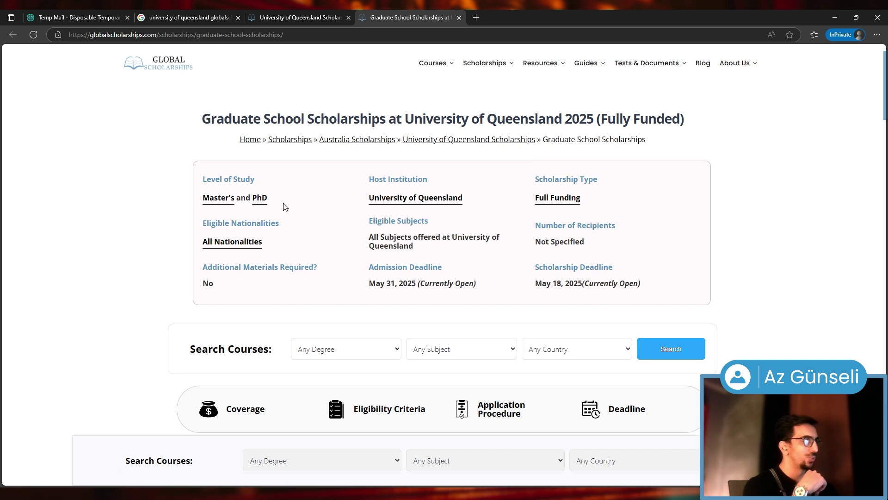
{"action": "scroll", "coordinate": [560, 277], "scroll_direction": "down", "scroll_amount": 2}
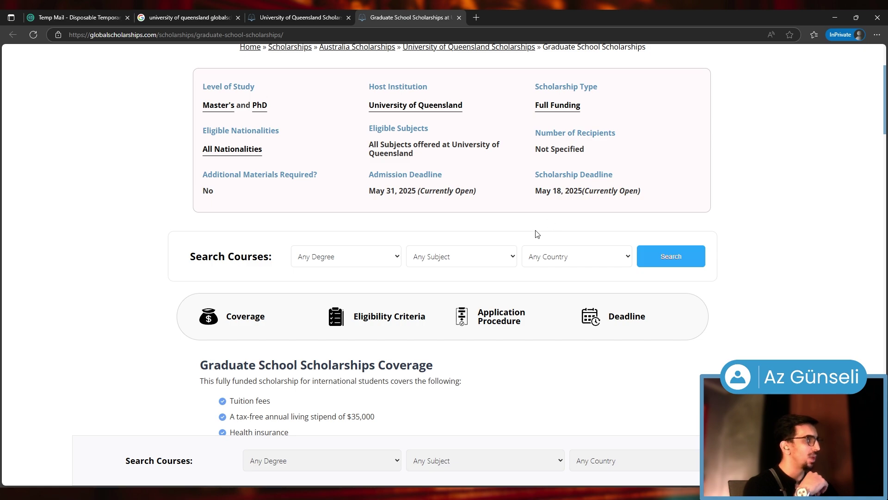
{"action": "left_click", "coordinate": [458, 18]}
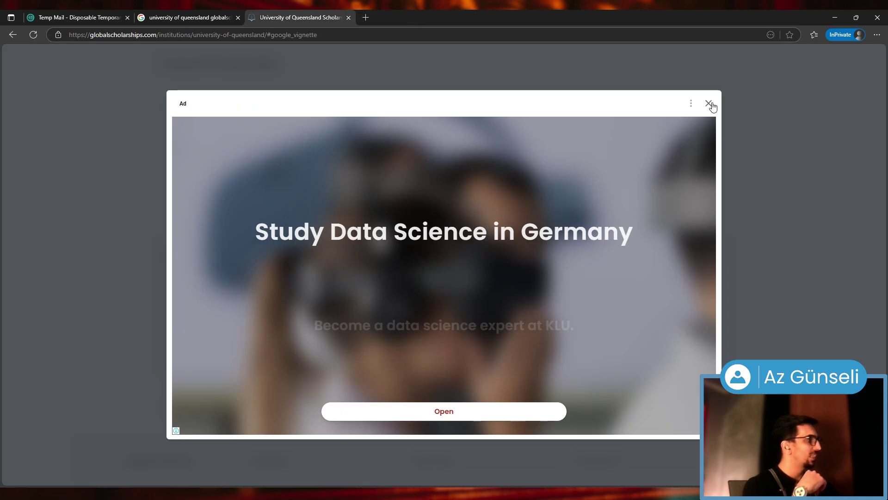
Dismiss the ad, review UQ's deadlines and tuition fees, then open the bachelor's admissions page
{"action": "left_click", "coordinate": [615, 248]}
{"action": "scroll", "coordinate": [624, 263], "scroll_direction": "up", "scroll_amount": 3}
{"action": "scroll", "coordinate": [629, 271], "scroll_direction": "up", "scroll_amount": 15}
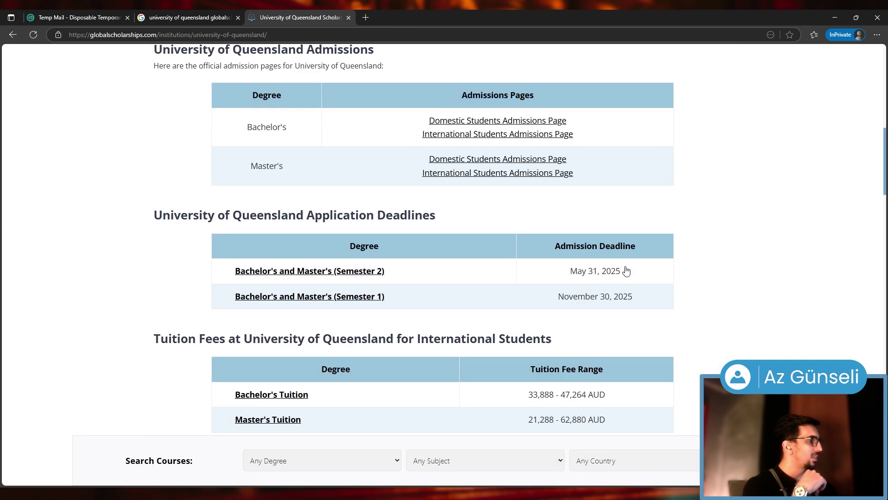
{"action": "scroll", "coordinate": [629, 270], "scroll_direction": "down", "scroll_amount": 7}
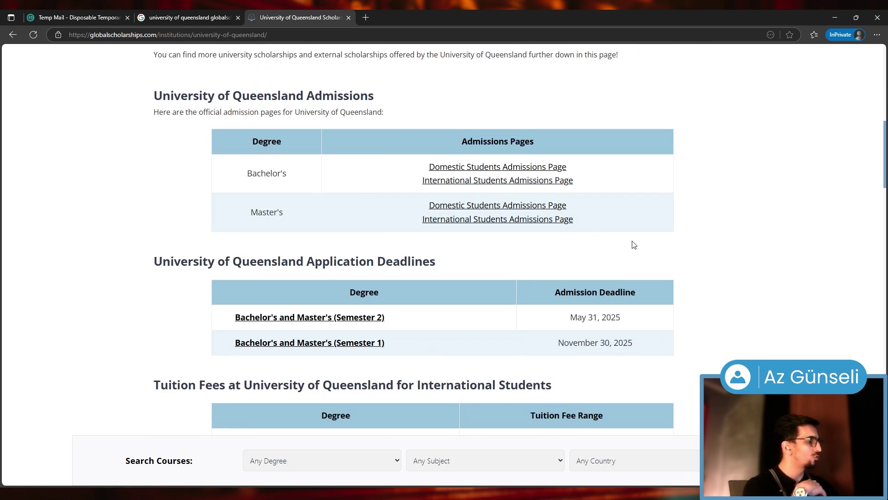
{"action": "scroll", "coordinate": [623, 234], "scroll_direction": "down", "scroll_amount": 3}
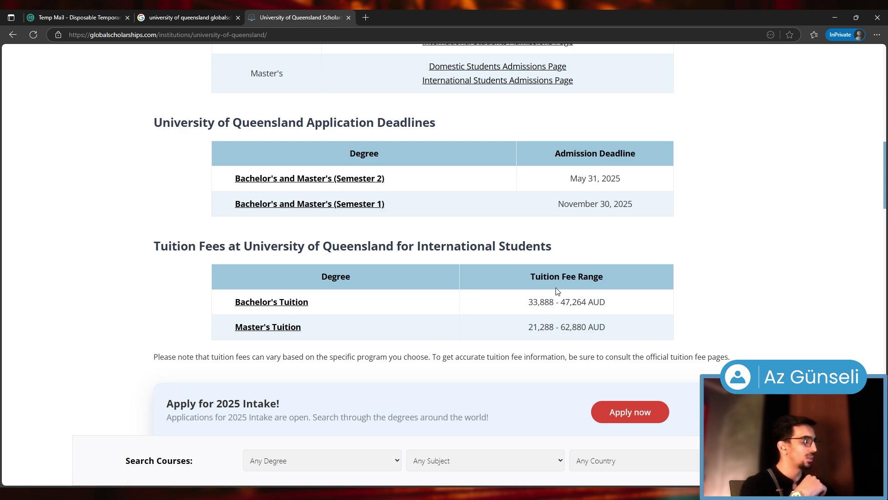
{"action": "scroll", "coordinate": [557, 290], "scroll_direction": "up", "scroll_amount": 8}
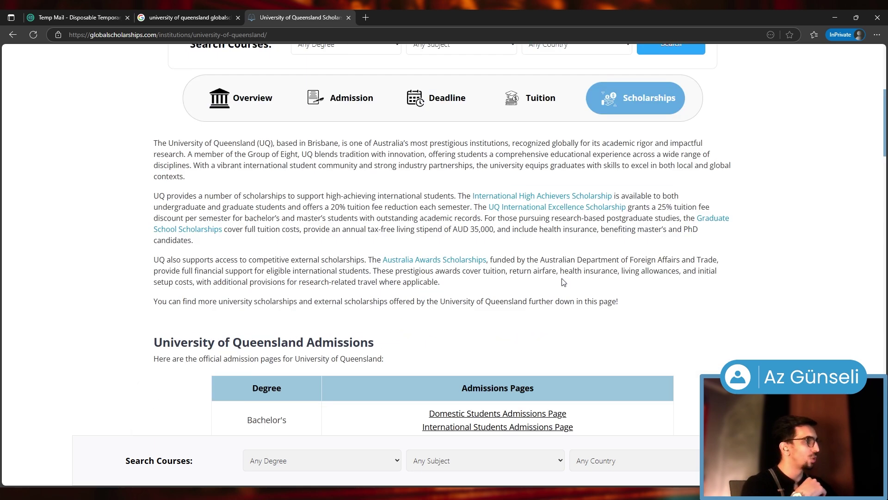
{"action": "scroll", "coordinate": [253, 320], "scroll_direction": "down", "scroll_amount": 4}
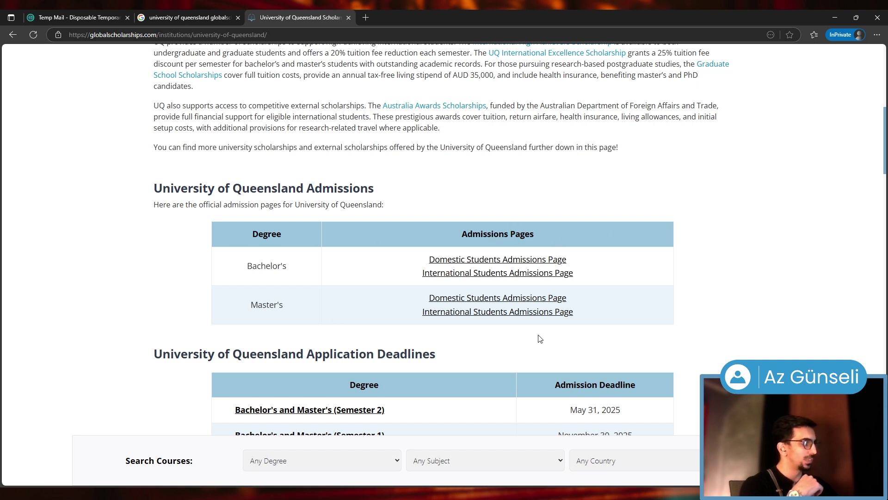
{"action": "left_click", "coordinate": [454, 274]}
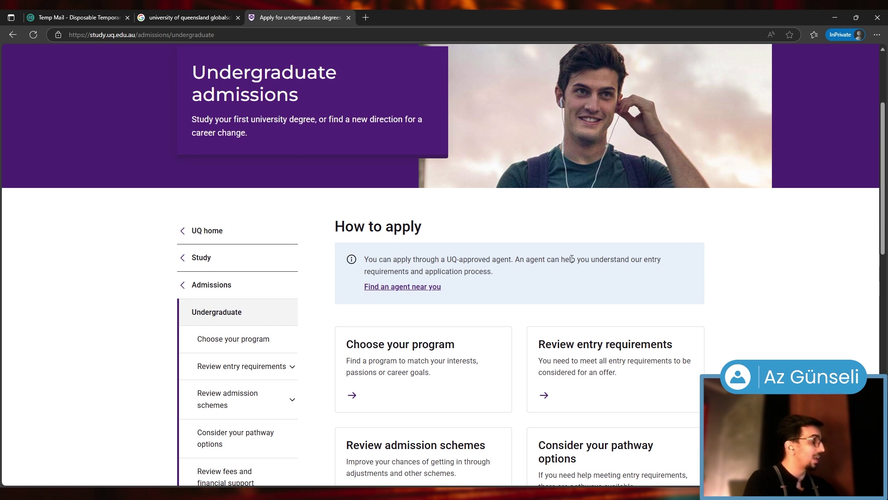
Highlight the line about finding an agent on the undergraduate admissions page
{"action": "triple_click", "coordinate": [384, 284]}
{"action": "left_click", "coordinate": [506, 262]}
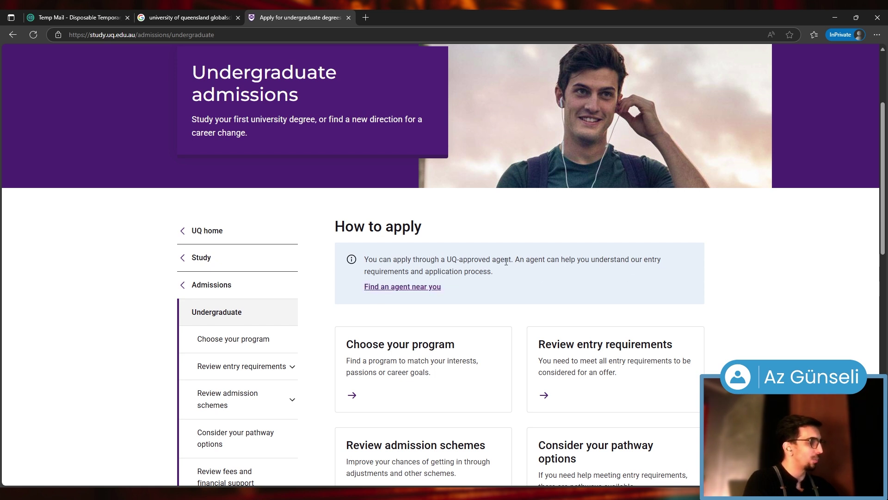
{"action": "scroll", "coordinate": [527, 259], "scroll_direction": "down", "scroll_amount": 1}
{"action": "triple_click", "coordinate": [402, 241]}
{"action": "triple_click", "coordinate": [391, 244]}
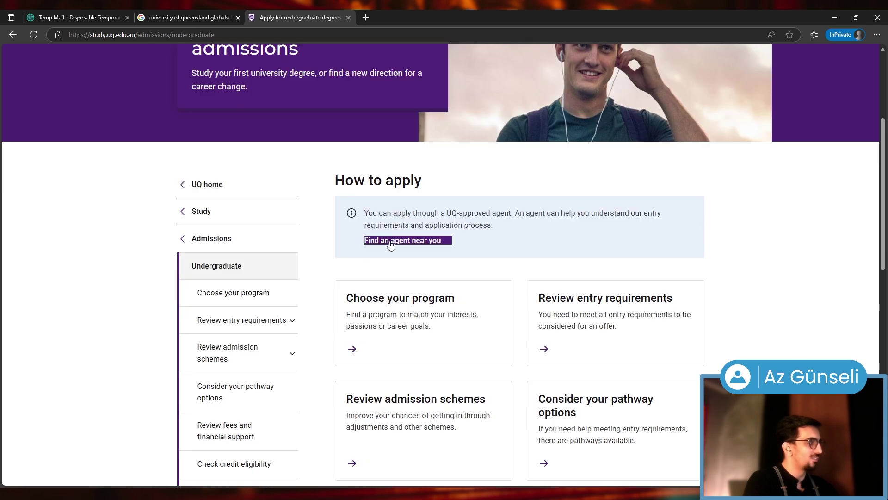
Scroll down the admissions guide and open the 'Submit your application' page
{"action": "scroll", "coordinate": [391, 246], "scroll_direction": "down", "scroll_amount": 3}
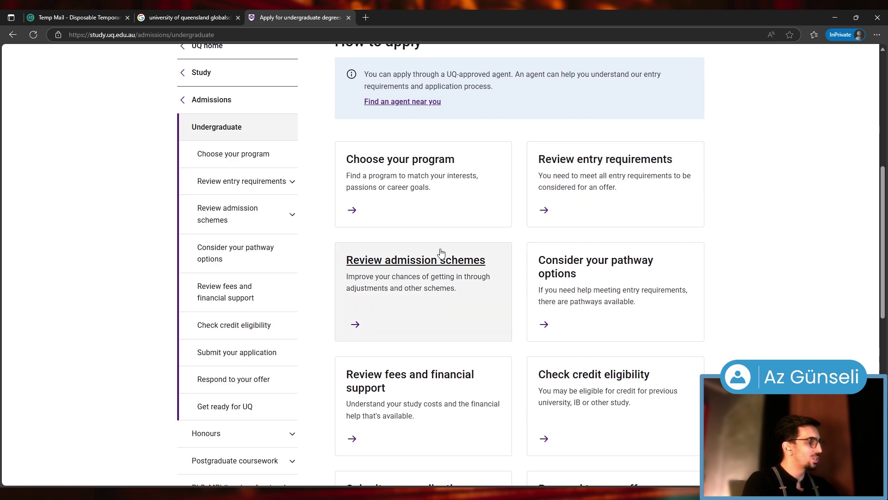
{"action": "scroll", "coordinate": [509, 264], "scroll_direction": "down", "scroll_amount": 1}
{"action": "scroll", "coordinate": [555, 338], "scroll_direction": "down", "scroll_amount": 1}
{"action": "scroll", "coordinate": [465, 352], "scroll_direction": "down", "scroll_amount": 3}
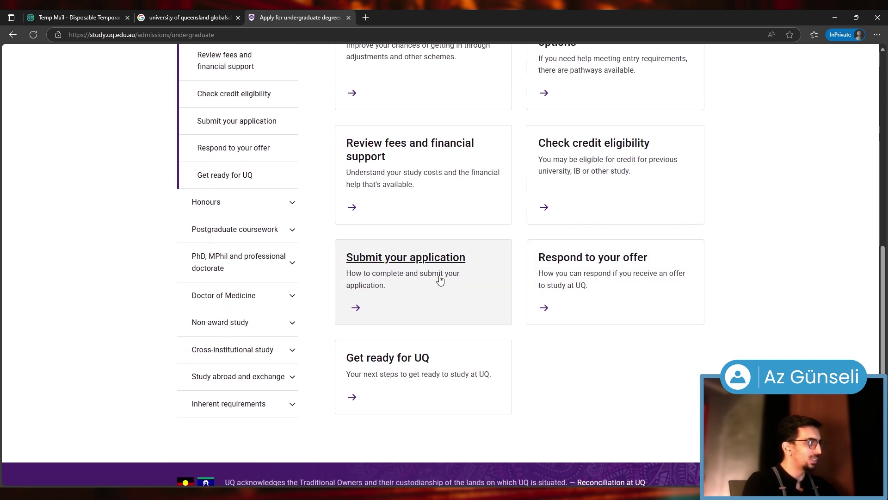
{"action": "left_click", "coordinate": [386, 262]}
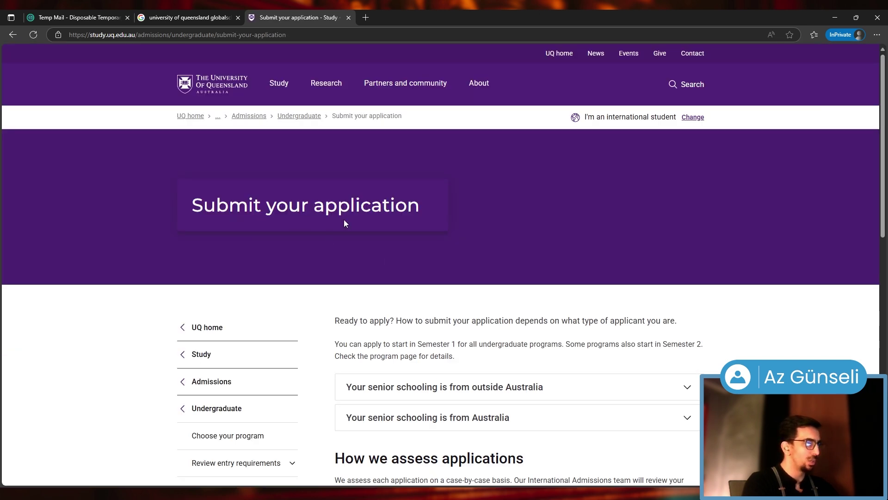
Expand 'Your senior schooling is from outside Australia' to reveal Steps 1 and 2
{"action": "scroll", "coordinate": [344, 224], "scroll_direction": "down", "scroll_amount": 5}
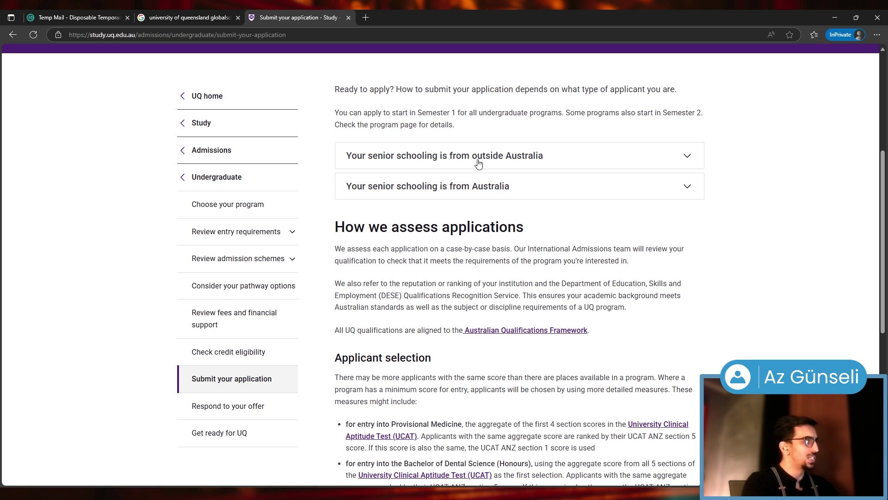
{"action": "left_click", "coordinate": [524, 157]}
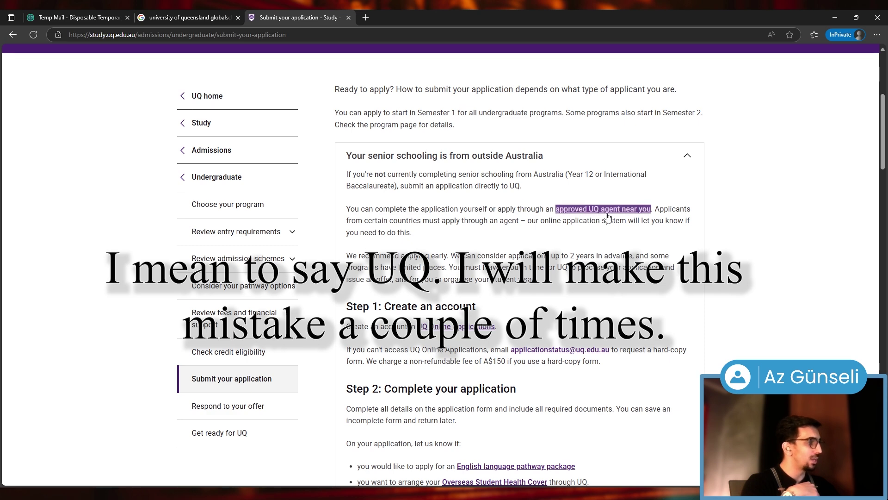
{"action": "scroll", "coordinate": [688, 269], "scroll_direction": "up", "scroll_amount": 1}
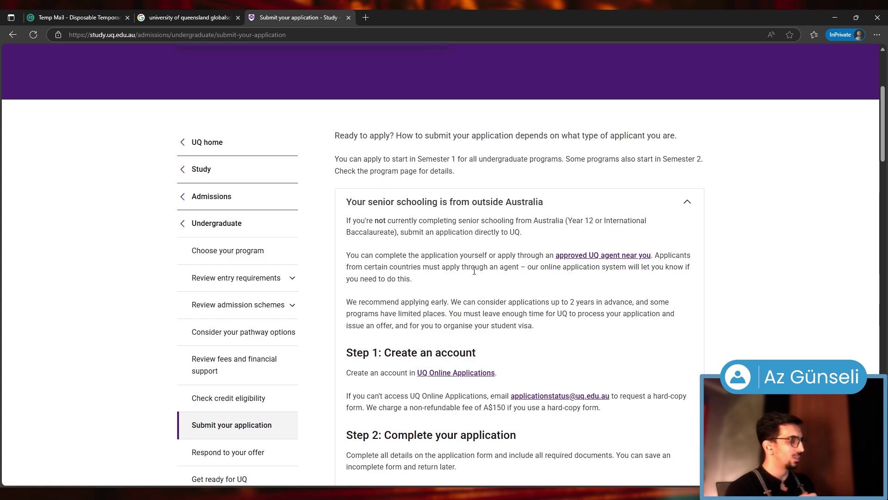
Return to Step 1 and open UQ Online Applications in a background tab
{"action": "scroll", "coordinate": [481, 263], "scroll_direction": "down", "scroll_amount": 4}
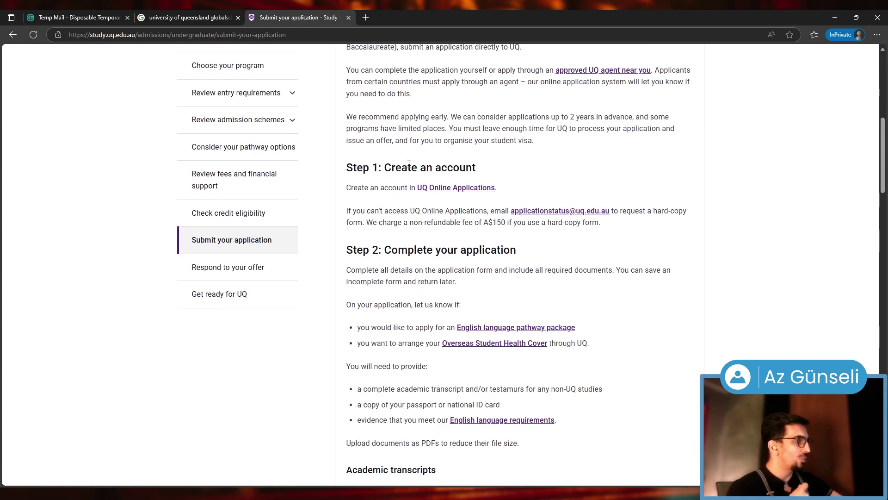
{"action": "scroll", "coordinate": [470, 234], "scroll_direction": "down", "scroll_amount": 9}
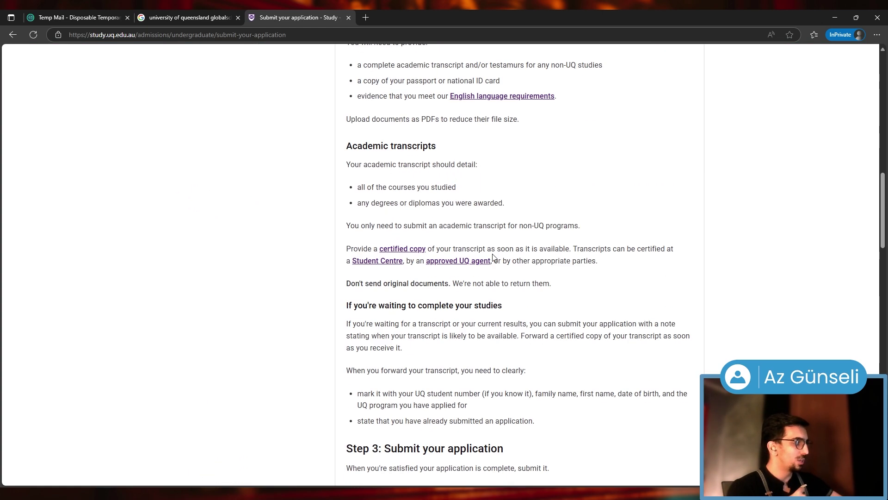
{"action": "scroll", "coordinate": [351, 224], "scroll_direction": "up", "scroll_amount": 5}
{"action": "scroll", "coordinate": [418, 319], "scroll_direction": "down", "scroll_amount": 4}
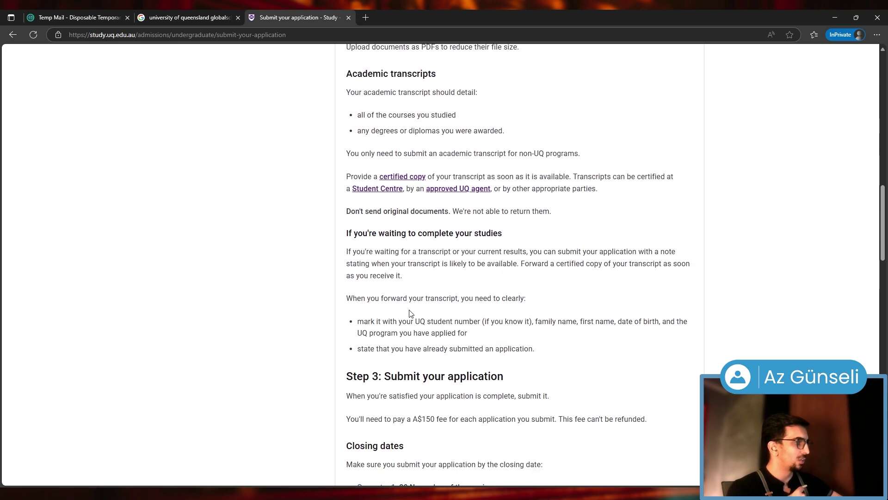
{"action": "scroll", "coordinate": [405, 308], "scroll_direction": "down", "scroll_amount": 1}
{"action": "scroll", "coordinate": [478, 278], "scroll_direction": "down", "scroll_amount": 5}
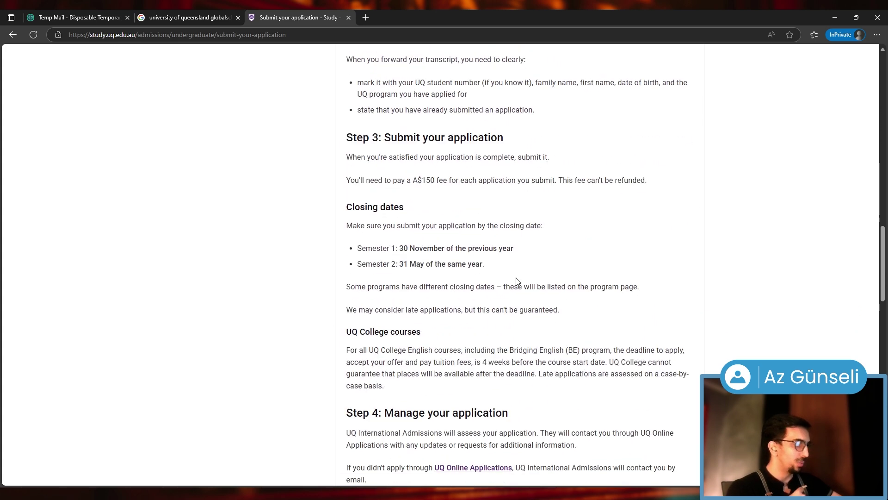
{"action": "scroll", "coordinate": [454, 272], "scroll_direction": "down", "scroll_amount": 8}
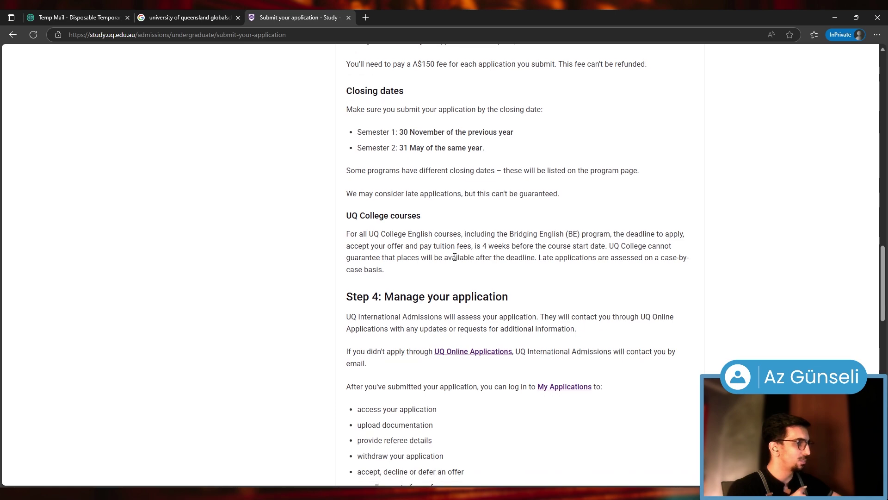
{"action": "scroll", "coordinate": [453, 272], "scroll_direction": "down", "scroll_amount": 9}
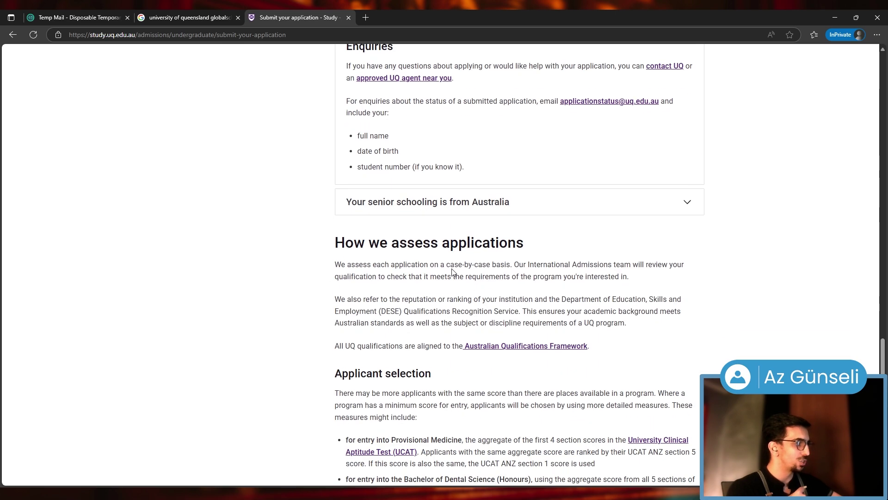
{"action": "scroll", "coordinate": [406, 270], "scroll_direction": "up", "scroll_amount": 6}
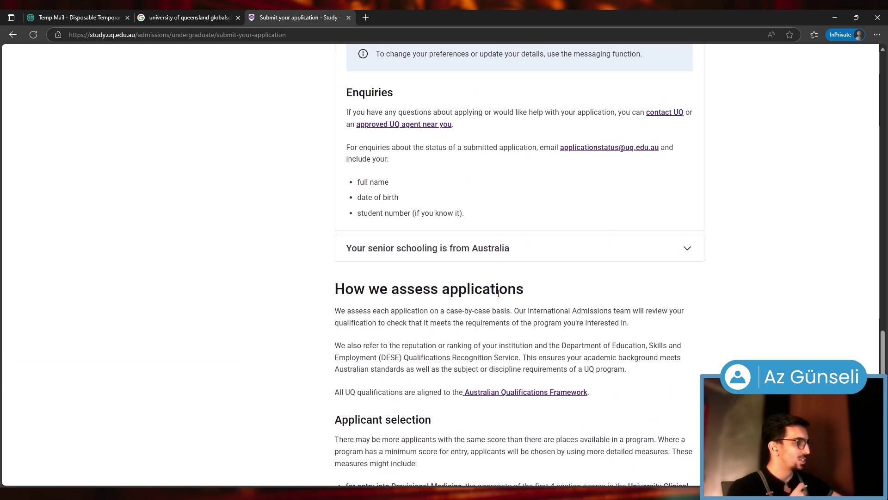
{"action": "scroll", "coordinate": [412, 413], "scroll_direction": "up", "scroll_amount": 10}
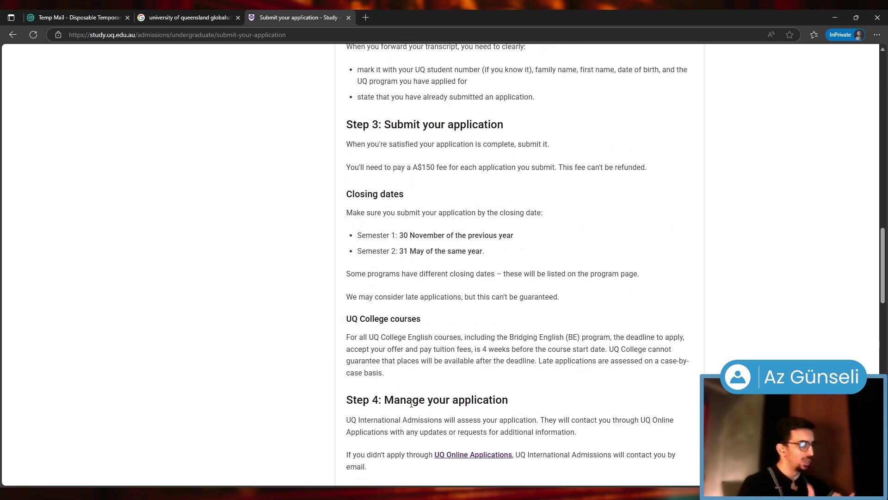
{"action": "scroll", "coordinate": [411, 404], "scroll_direction": "up", "scroll_amount": 20}
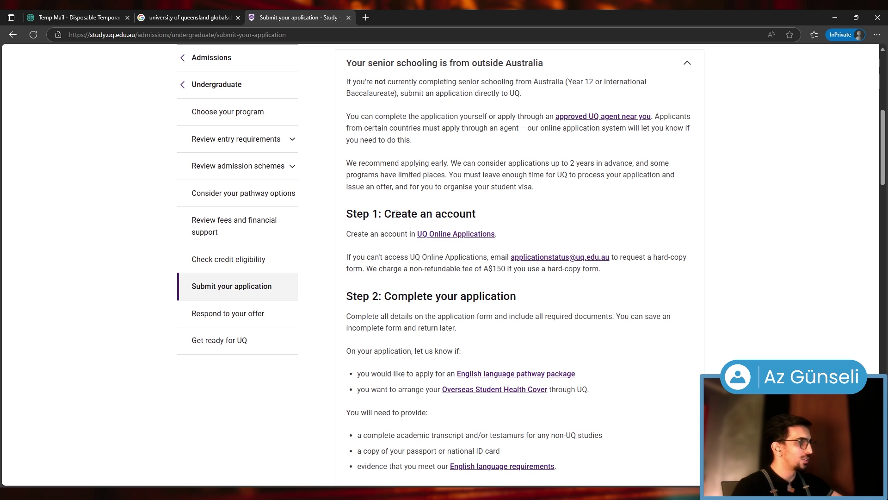
{"action": "middle_click", "coordinate": [440, 236]}
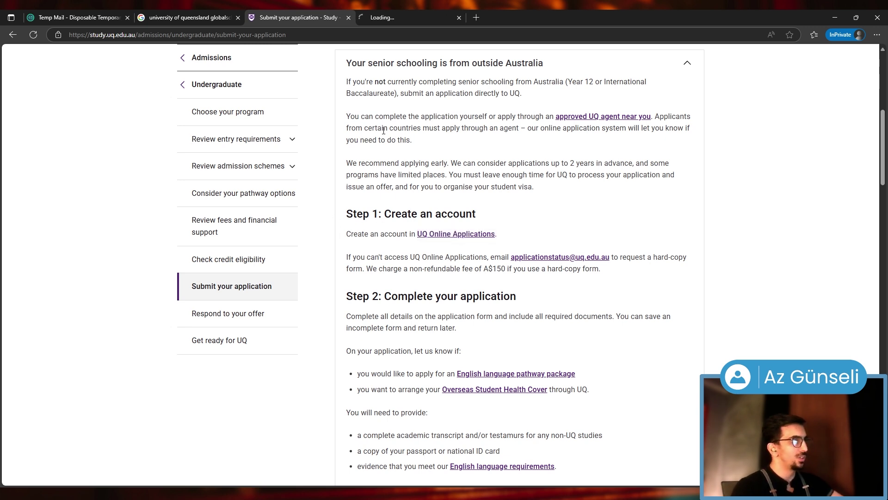
In the new tab, register a new applicant account, accepting the terms of use and privacy notice
{"action": "left_click", "coordinate": [407, 17]}
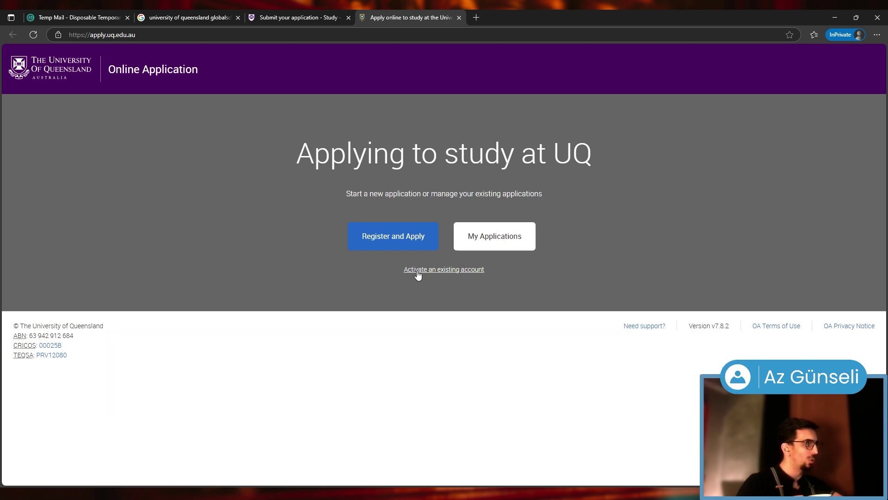
{"action": "left_click", "coordinate": [385, 245]}
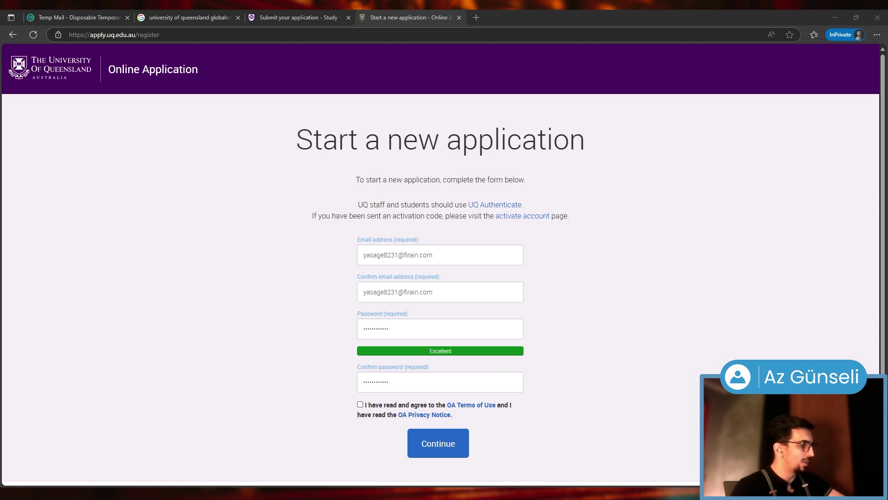
{"action": "left_click", "coordinate": [360, 404]}
{"action": "left_click", "coordinate": [460, 453]}
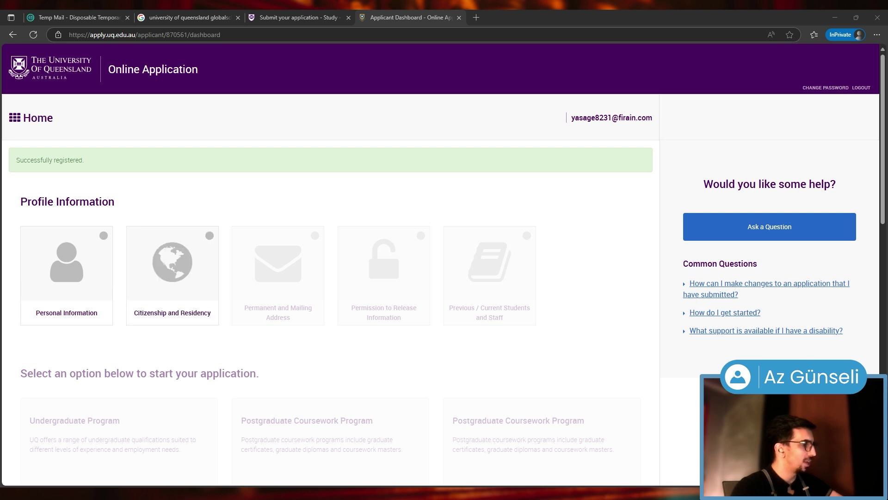
Open the Personal Information form and enter the applicant's first given name
{"action": "scroll", "coordinate": [323, 277], "scroll_direction": "down", "scroll_amount": 5}
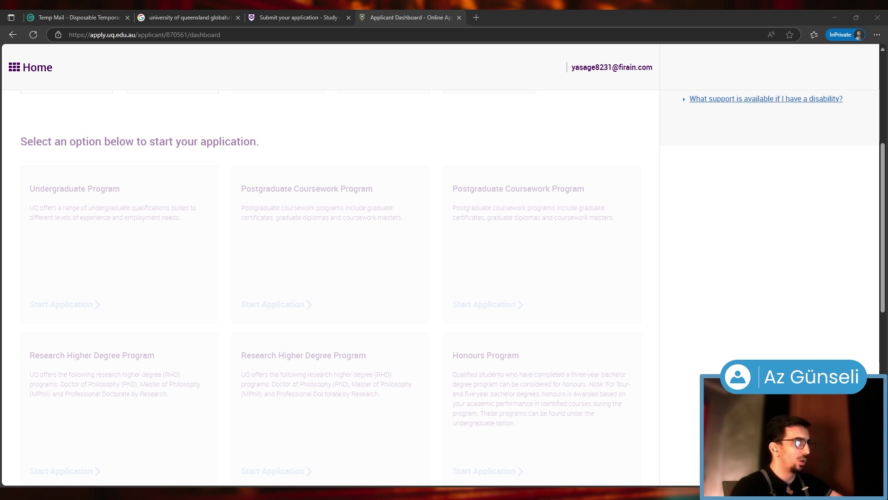
{"action": "scroll", "coordinate": [324, 278], "scroll_direction": "down", "scroll_amount": 2}
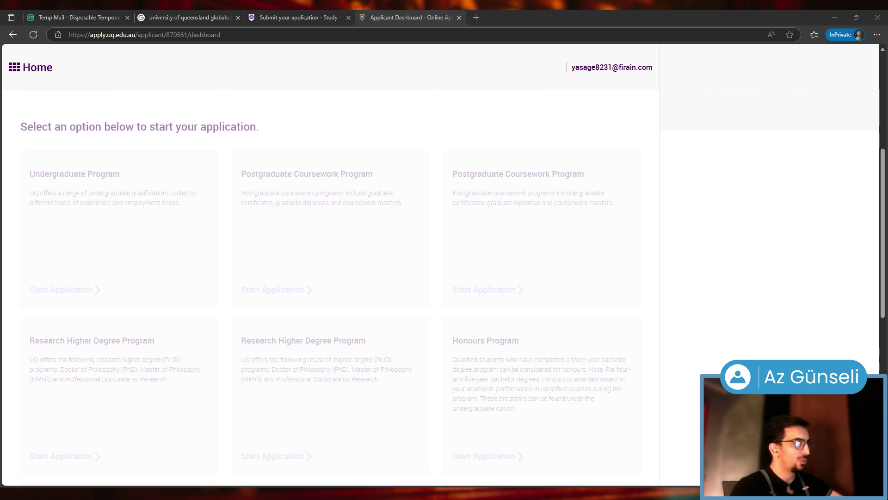
{"action": "scroll", "coordinate": [324, 278], "scroll_direction": "up", "scroll_amount": 7}
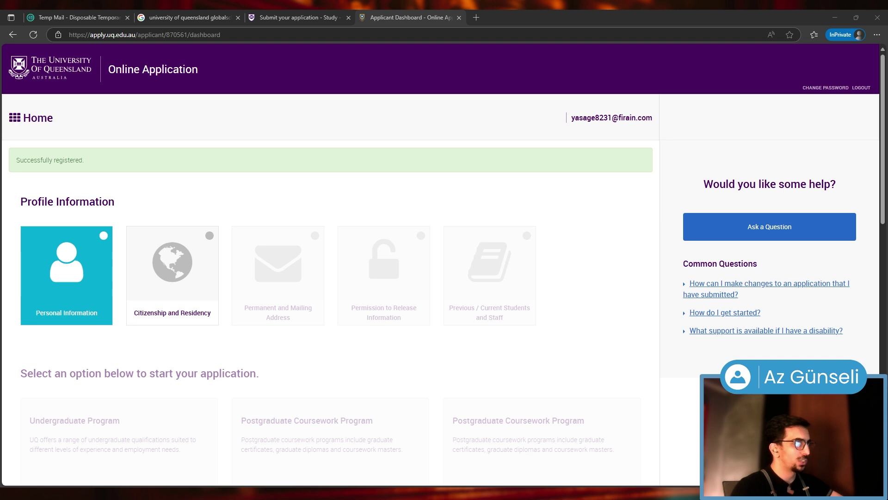
{"action": "left_click", "coordinate": [69, 279]}
{"action": "type", "text": "Chandler"}
{"action": "key", "text": "Tab"}
Enter the applicant's remaining given name, family name and date of birth
{"action": "type", "text": "Muriel"}
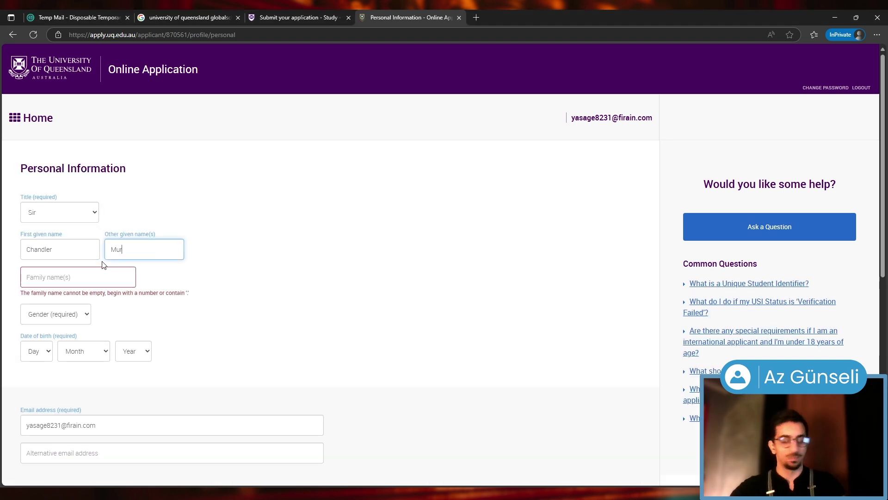
{"action": "key", "text": "Tab"}
{"action": "type", "text": "Bing"}
{"action": "key", "text": "Tab"}
{"action": "key", "text": "Tab"}
{"action": "key", "text": "1"}
{"action": "key", "text": "Tab"}
{"action": "key", "text": "a"}
{"action": "key", "text": "Tab"}
{"action": "key", "text": "2"}
{"action": "key", "text": "0"}
{"action": "key", "text": "0"}
{"action": "key", "text": "1"}
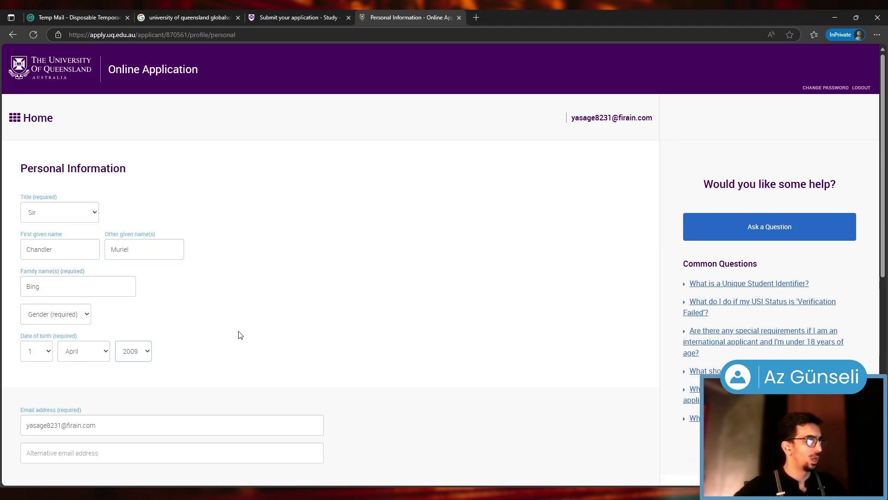
Set the phone country to Turkey (+90), enter the mobile number, and save
{"action": "key", "text": "Tab"}
{"action": "key", "text": "Tab"}
{"action": "key", "text": "Tab"}
{"action": "key", "text": "t"}
{"action": "key", "text": "u"}
{"action": "key", "text": "r"}
{"action": "key", "text": "Tab"}
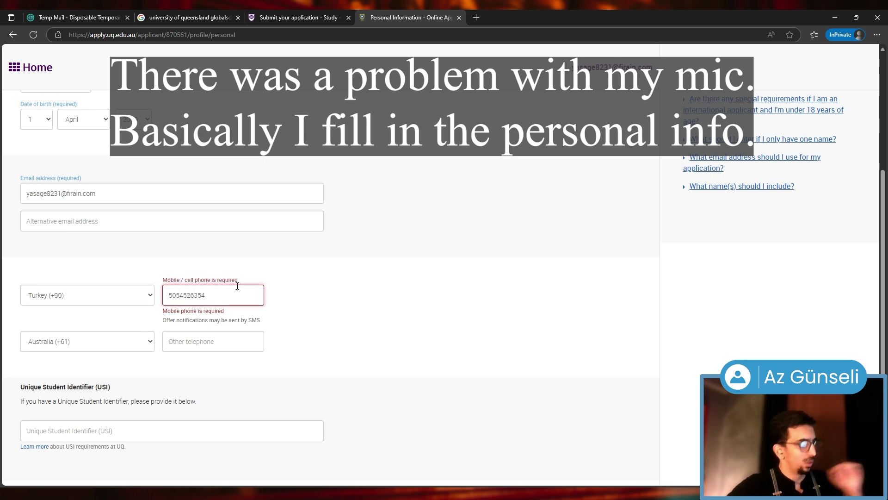
{"action": "scroll", "coordinate": [237, 287], "scroll_direction": "down", "scroll_amount": 3}
{"action": "left_click", "coordinate": [340, 378]}
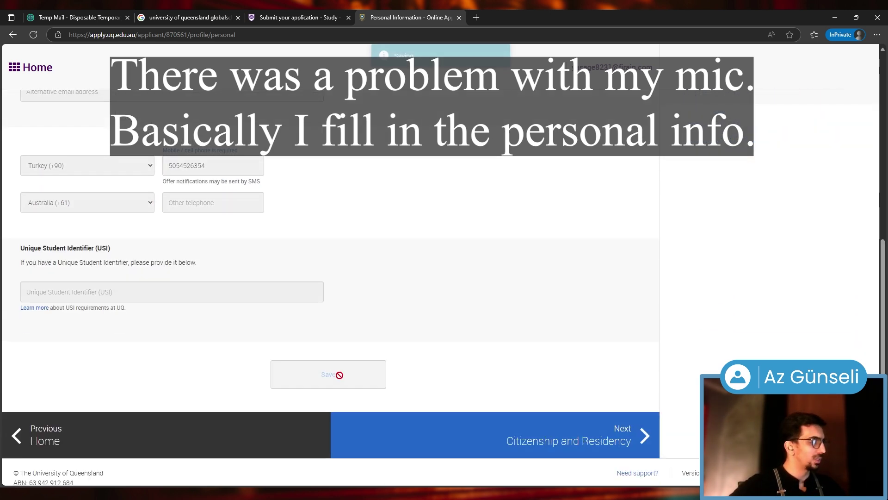
Mark the applicant as international needing a student visa, Turkey for citizenship, birthplace and location, then save
{"action": "left_click", "coordinate": [521, 437]}
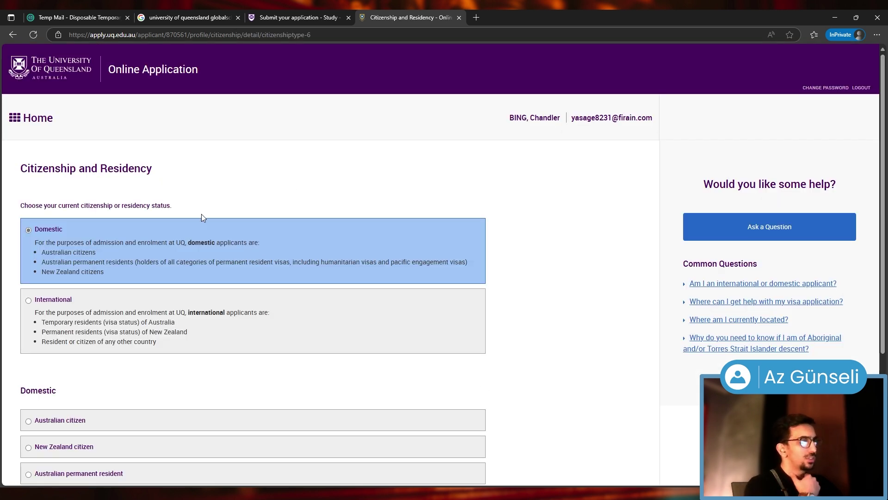
{"action": "scroll", "coordinate": [72, 235], "scroll_direction": "down", "scroll_amount": 1}
{"action": "scroll", "coordinate": [72, 236], "scroll_direction": "down", "scroll_amount": 1}
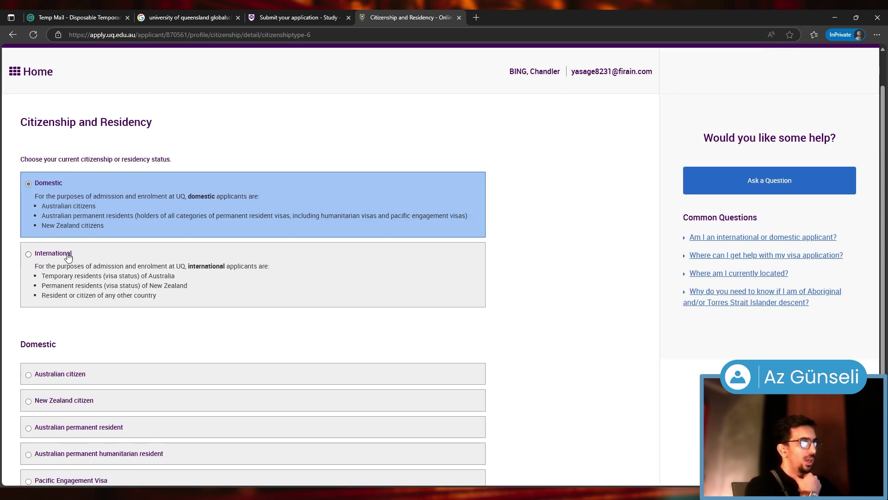
{"action": "left_click", "coordinate": [54, 253]}
{"action": "scroll", "coordinate": [54, 252], "scroll_direction": "down", "scroll_amount": 1}
{"action": "scroll", "coordinate": [46, 268], "scroll_direction": "down", "scroll_amount": 1}
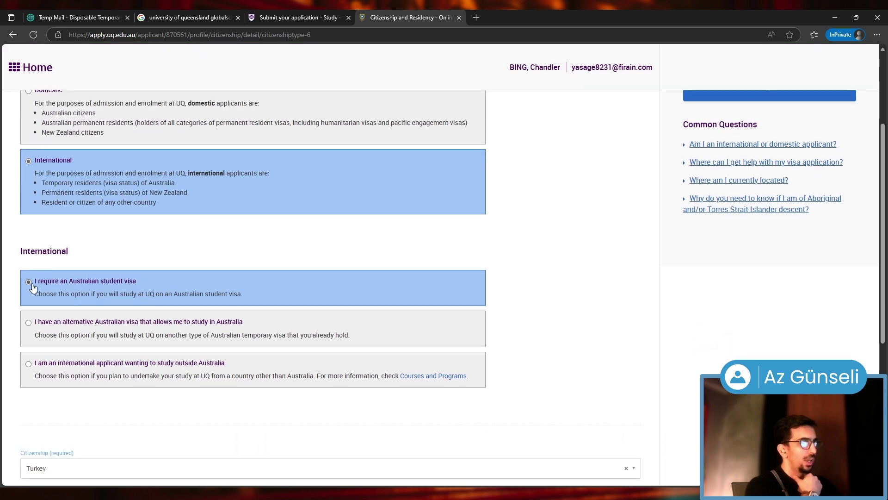
{"action": "scroll", "coordinate": [107, 281], "scroll_direction": "down", "scroll_amount": 4}
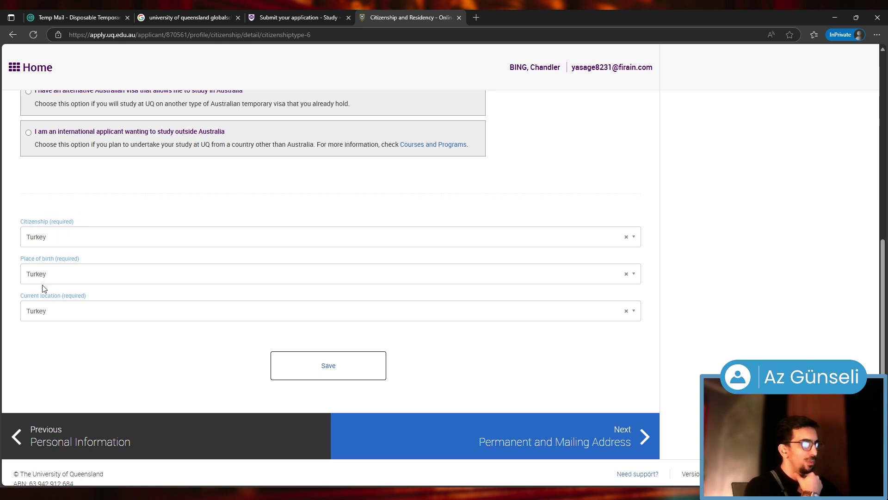
{"action": "left_click", "coordinate": [355, 366]}
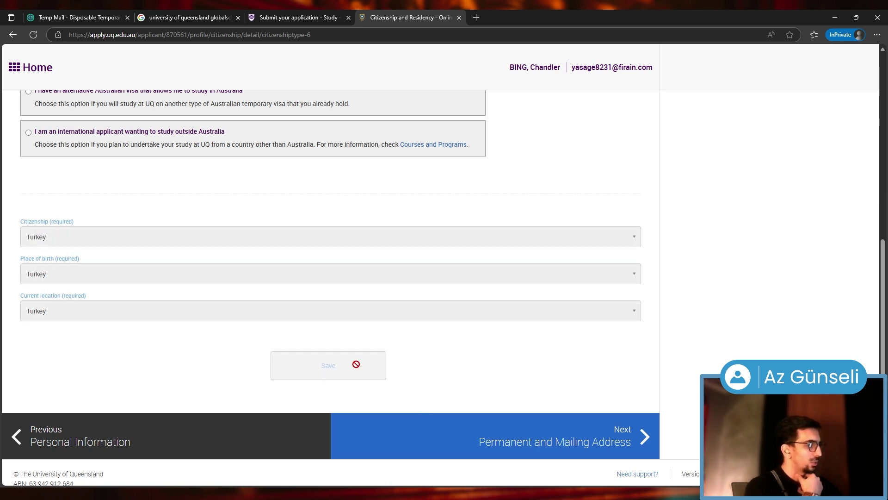
{"action": "left_click", "coordinate": [545, 452]}
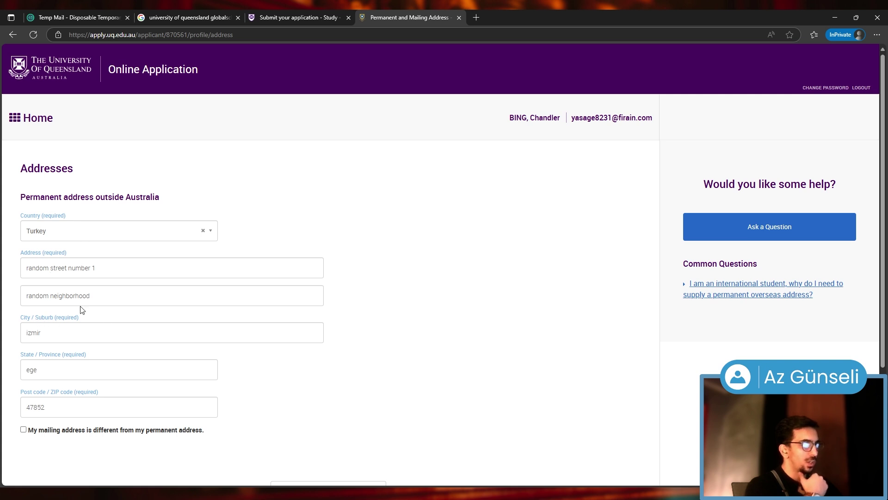
Leave 'mailing address is different' unticked so mail goes to the Turkish permanent address
{"action": "scroll", "coordinate": [52, 396], "scroll_direction": "down", "scroll_amount": 2}
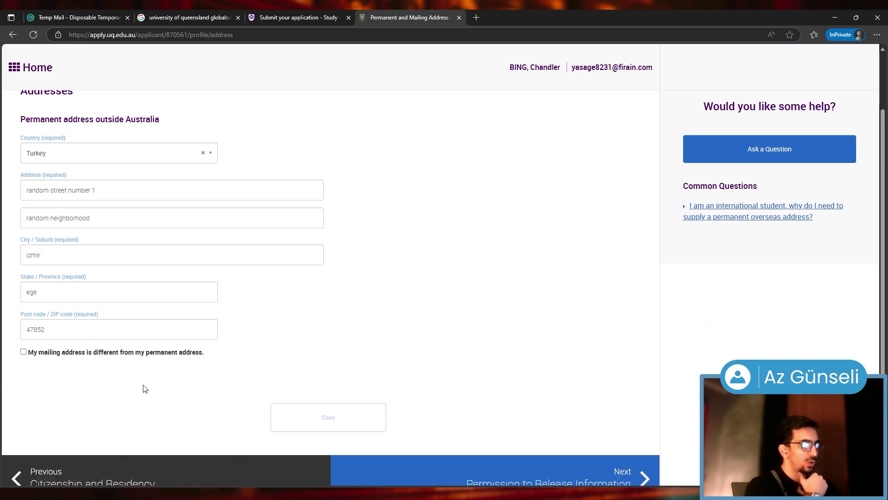
{"action": "left_click", "coordinate": [23, 337]}
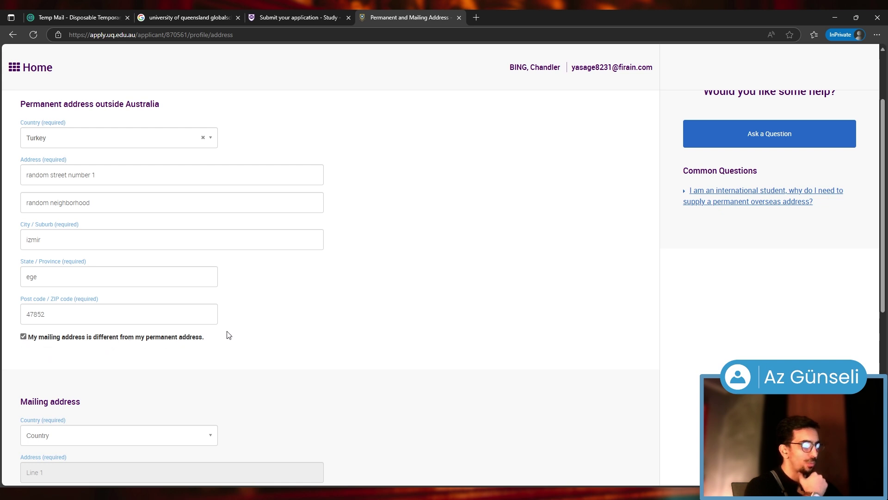
{"action": "left_click", "coordinate": [33, 339]}
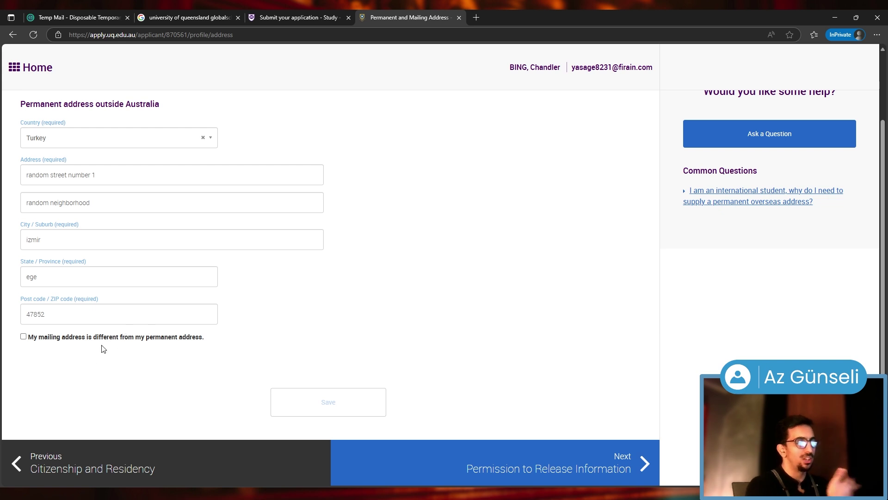
{"action": "left_click", "coordinate": [24, 336]}
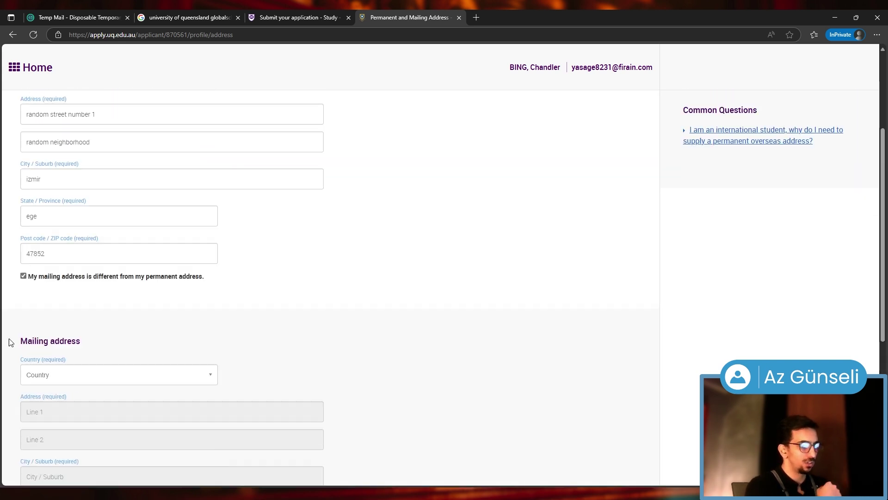
{"action": "scroll", "coordinate": [32, 340], "scroll_direction": "down", "scroll_amount": 5}
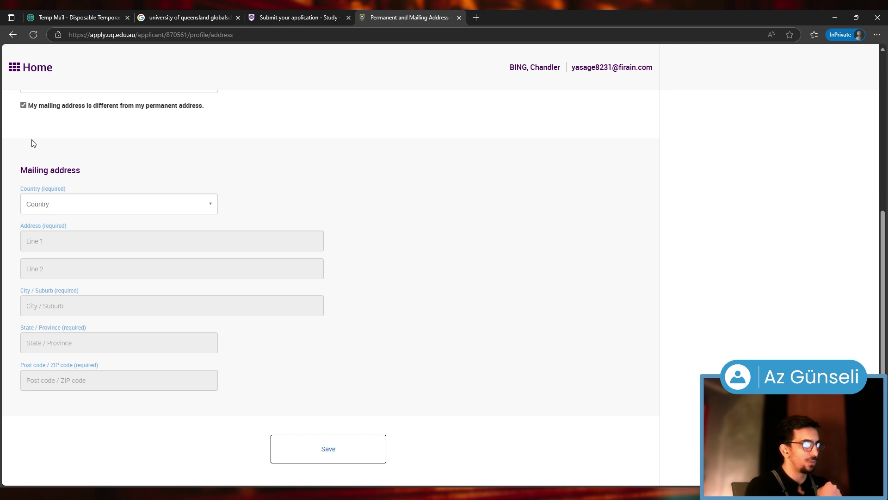
{"action": "left_click", "coordinate": [29, 110]}
{"action": "left_click", "coordinate": [523, 409]}
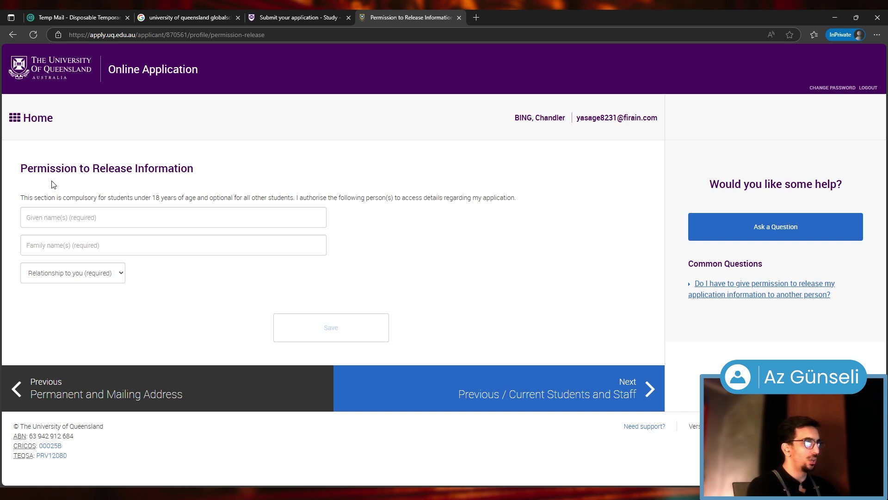
Leave the Relationship dropdown and authorised-person fields empty and go to Previous / Current Students and Staff
{"action": "left_click", "coordinate": [67, 270]}
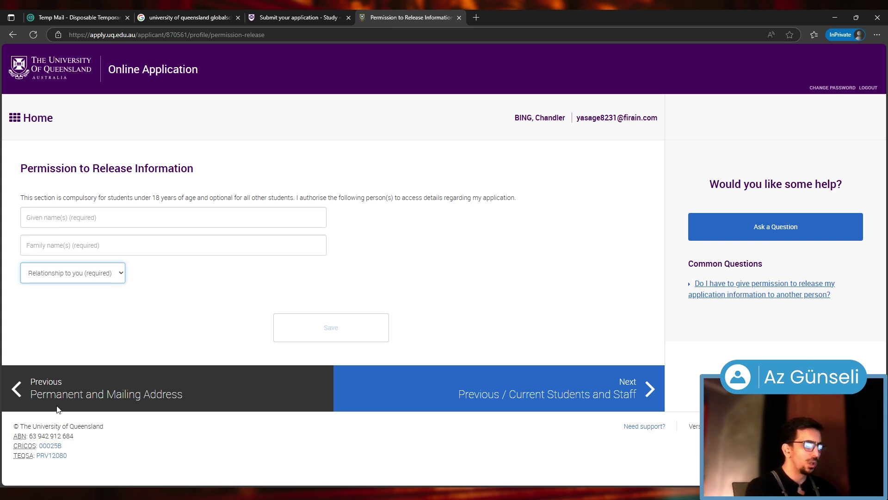
{"action": "left_click", "coordinate": [276, 315]}
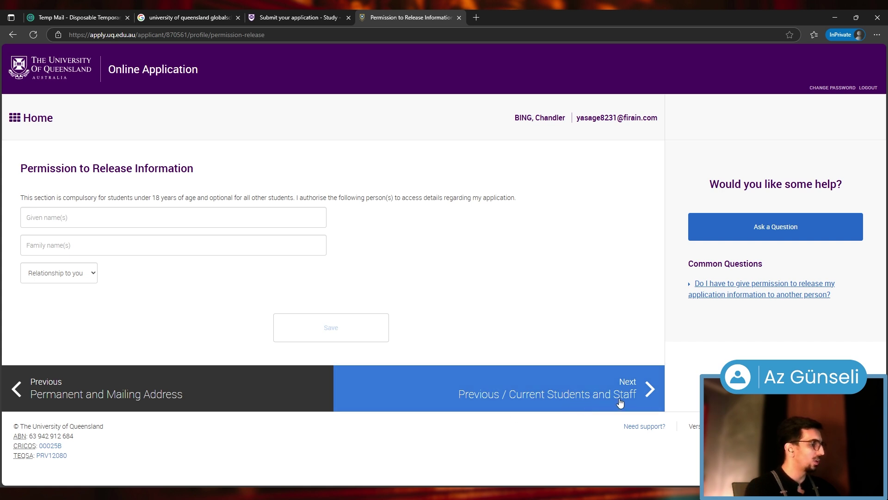
{"action": "left_click", "coordinate": [522, 404]}
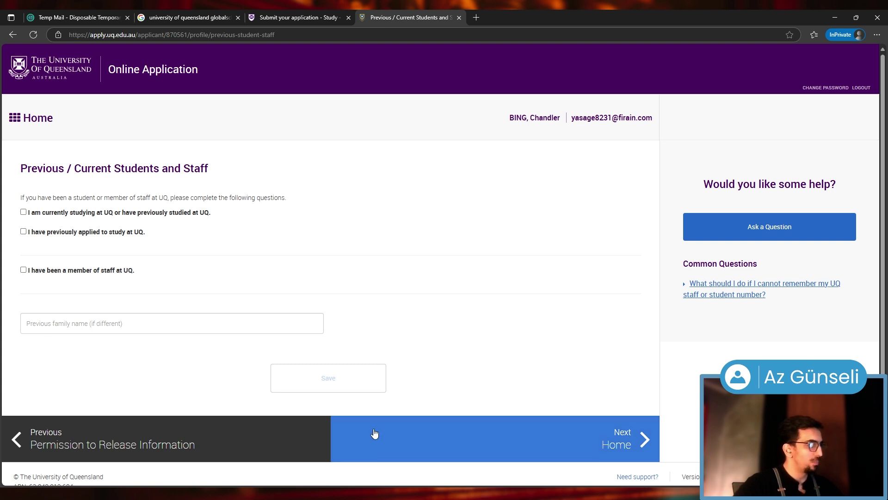
Leave all three UQ history checkboxes unticked and go back to the Home dashboard
{"action": "left_click", "coordinate": [620, 446]}
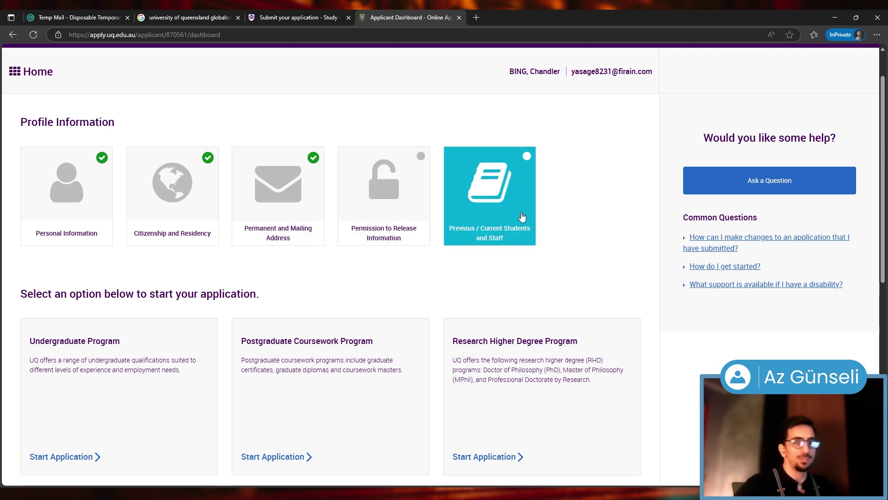
Start an Undergraduate Program application, leave Agent / Partner Details empty, and reach Program Details
{"action": "scroll", "coordinate": [522, 216], "scroll_direction": "down", "scroll_amount": 2}
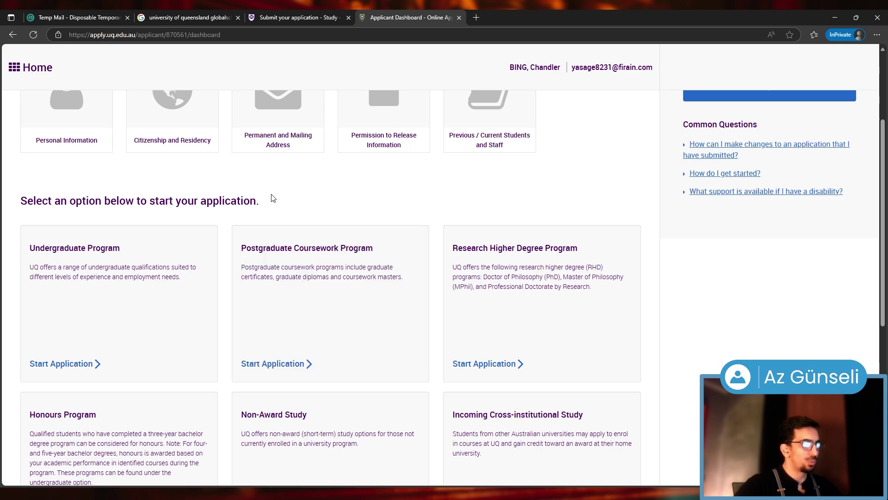
{"action": "scroll", "coordinate": [273, 198], "scroll_direction": "down", "scroll_amount": 1}
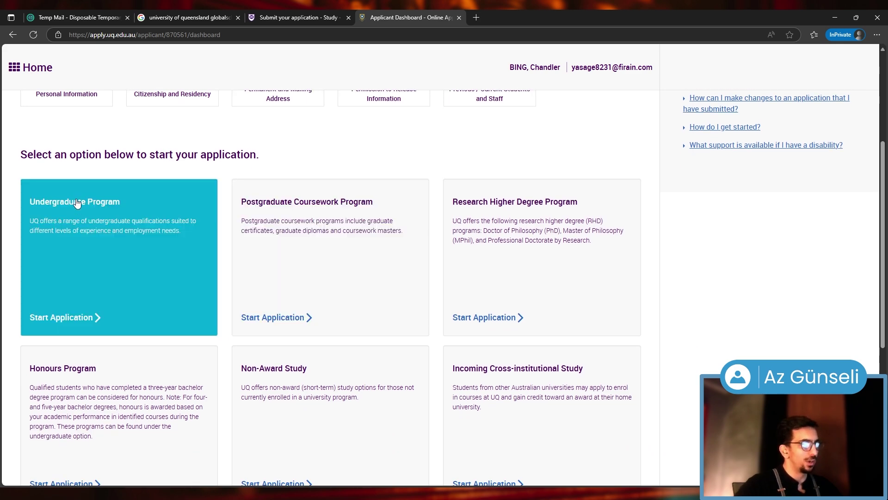
{"action": "left_click", "coordinate": [97, 230]}
{"action": "scroll", "coordinate": [163, 178], "scroll_direction": "down", "scroll_amount": 5}
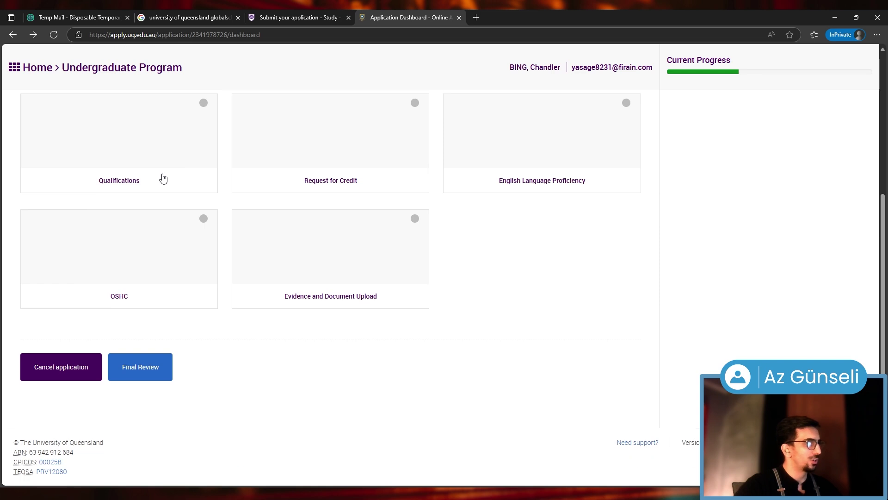
{"action": "scroll", "coordinate": [163, 178], "scroll_direction": "up", "scroll_amount": 4}
{"action": "scroll", "coordinate": [192, 234], "scroll_direction": "down", "scroll_amount": 1}
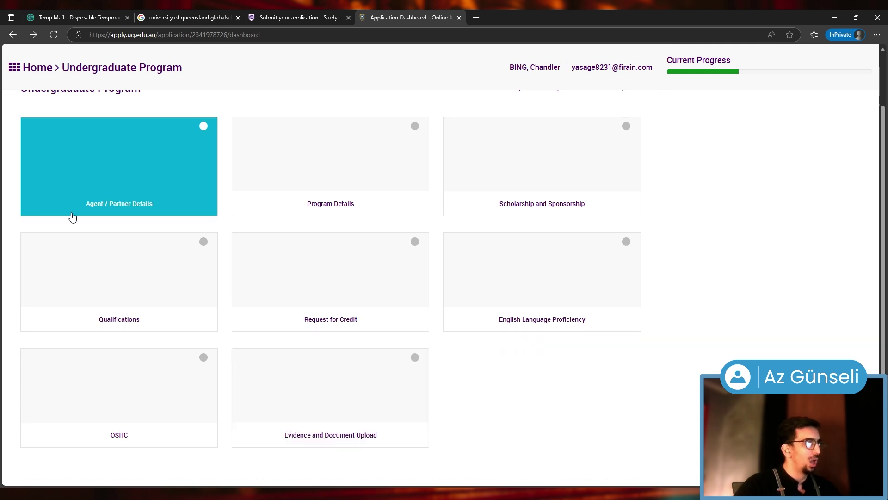
{"action": "left_click", "coordinate": [116, 186]}
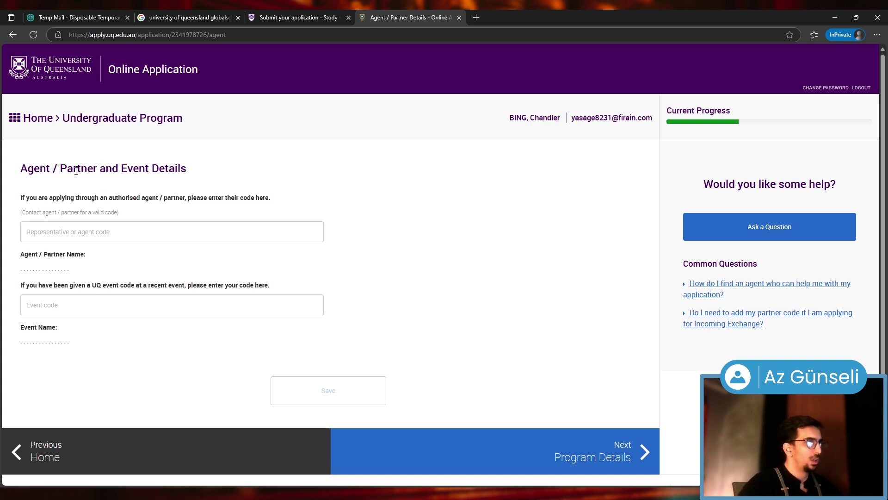
{"action": "left_click", "coordinate": [510, 460]}
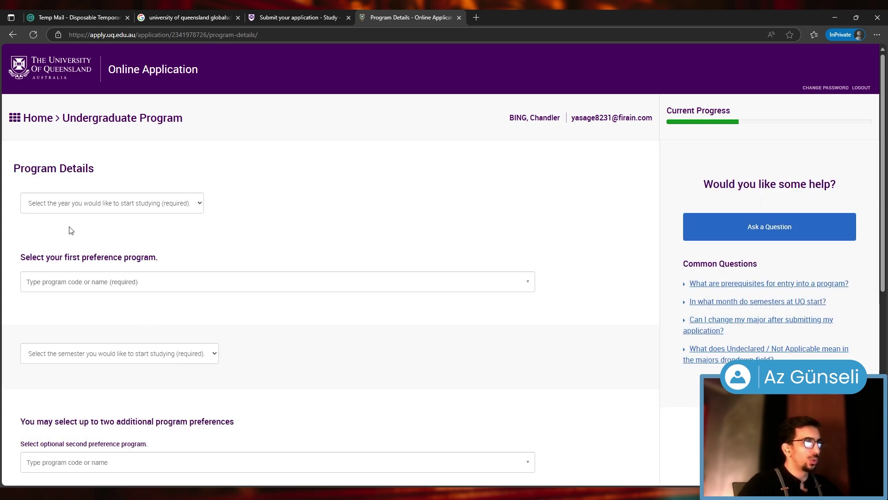
Set the start year to 2025 and first preference to 2467 - Bachelor of Economics
{"action": "left_click", "coordinate": [163, 209]}
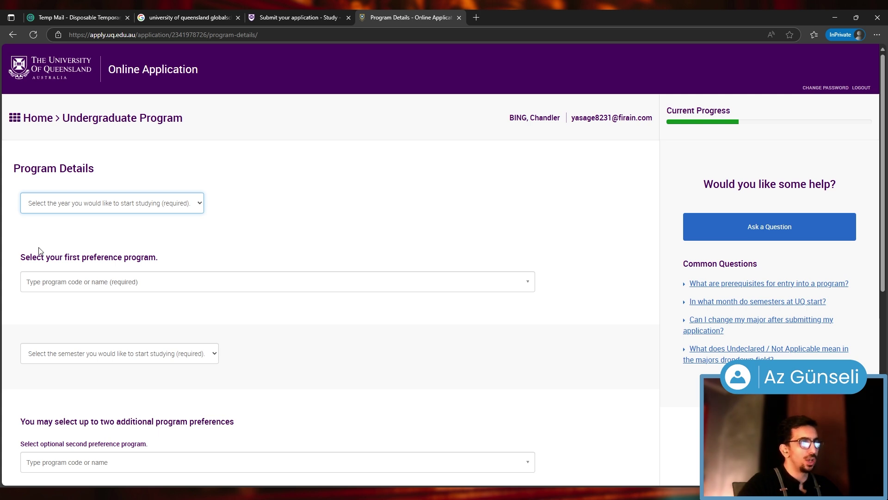
{"action": "key", "text": "Down"}
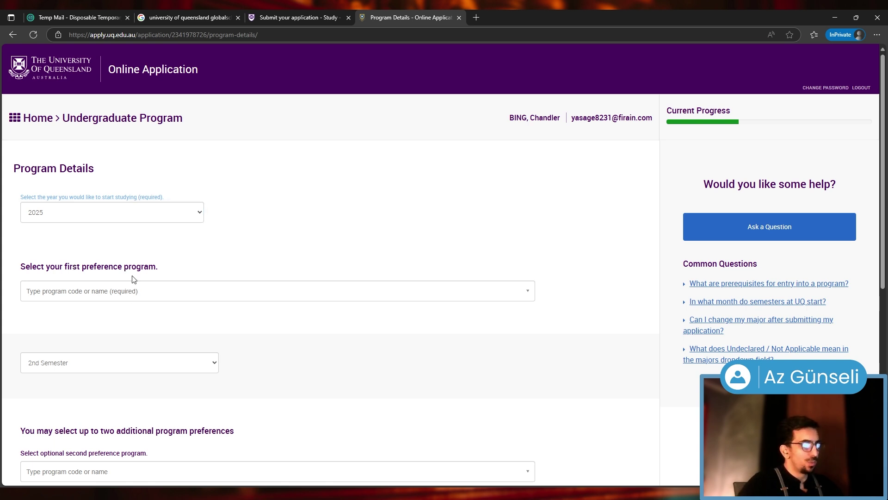
{"action": "left_click", "coordinate": [139, 299]}
{"action": "scroll", "coordinate": [232, 369], "scroll_direction": "down", "scroll_amount": 8}
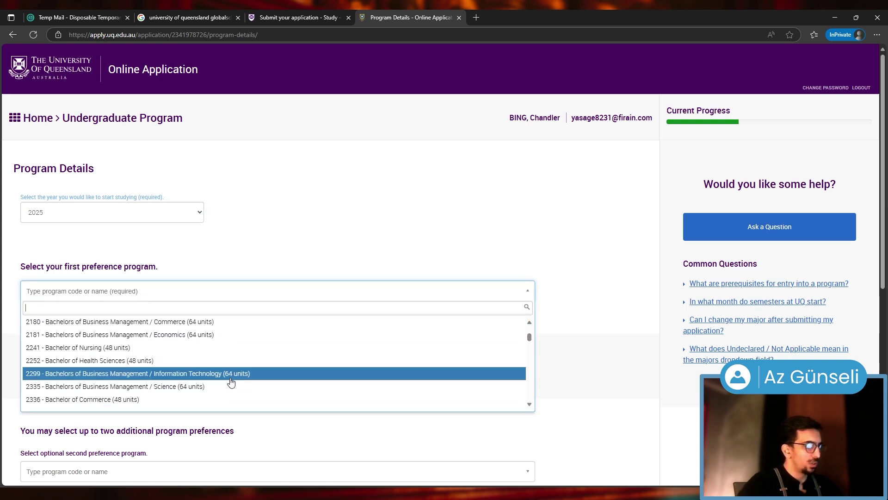
{"action": "scroll", "coordinate": [231, 382], "scroll_direction": "down", "scroll_amount": 8}
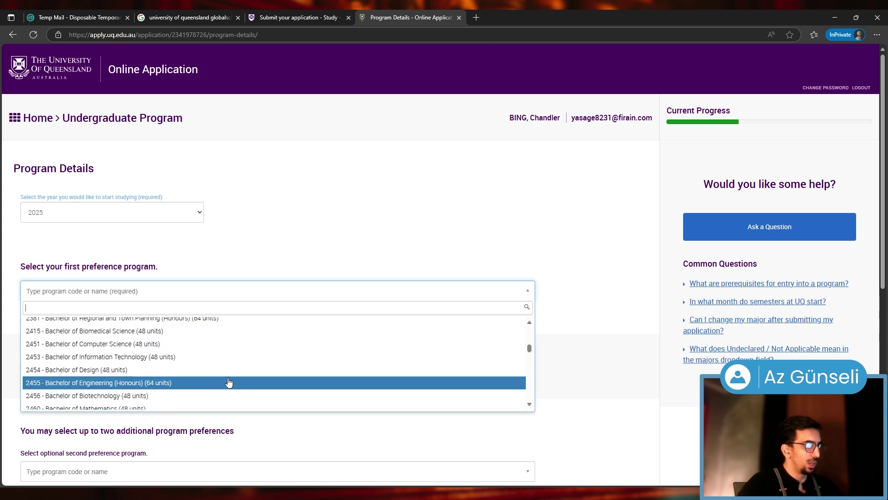
{"action": "left_click", "coordinate": [128, 382]}
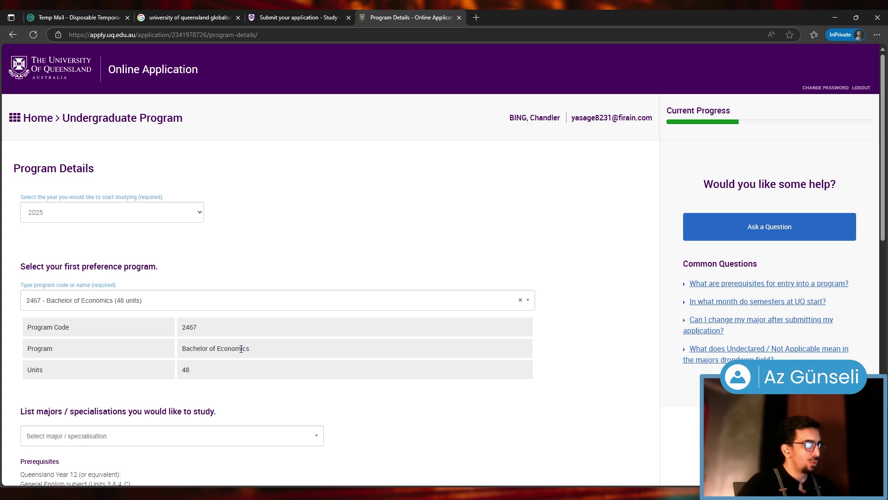
Add International & Financial Econ as a major for the Bachelor of Economics
{"action": "scroll", "coordinate": [218, 351], "scroll_direction": "down", "scroll_amount": 2}
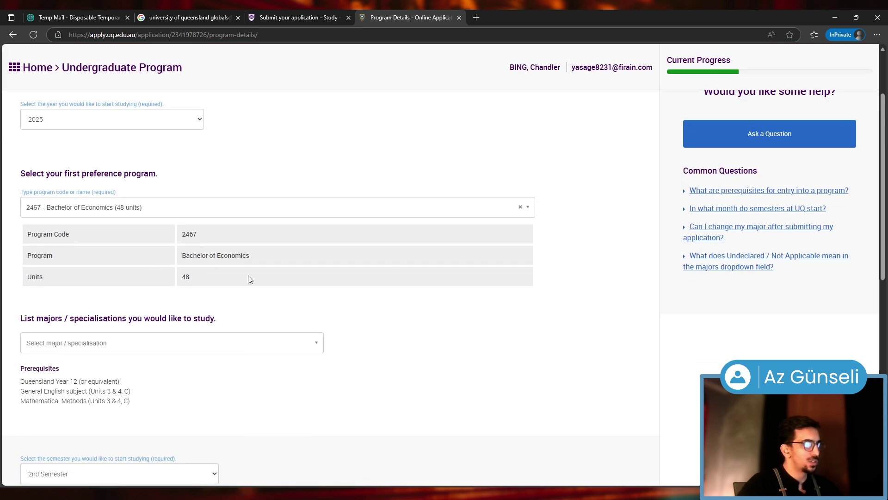
{"action": "scroll", "coordinate": [283, 373], "scroll_direction": "down", "scroll_amount": 1}
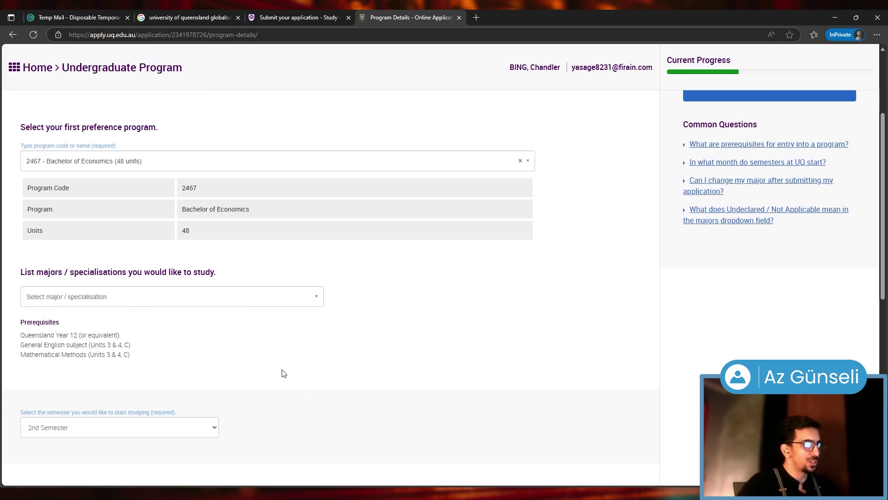
{"action": "left_click", "coordinate": [178, 304]}
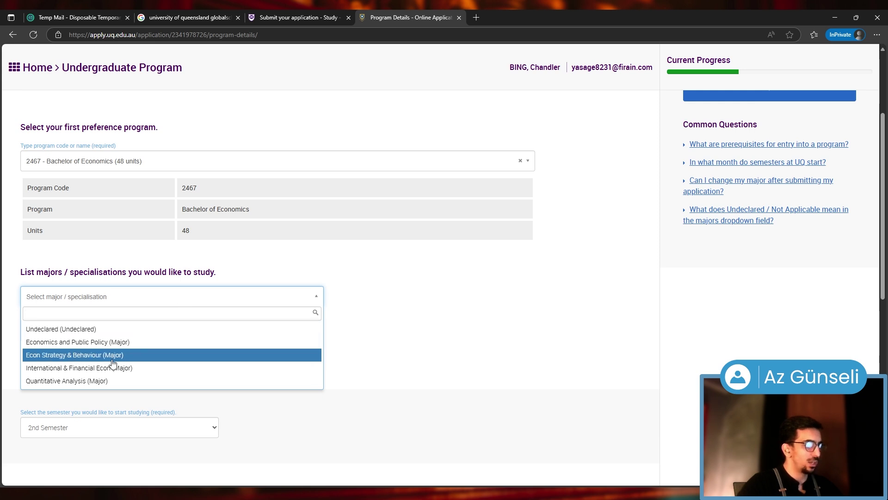
{"action": "left_click", "coordinate": [68, 370]}
{"action": "left_click", "coordinate": [154, 332]}
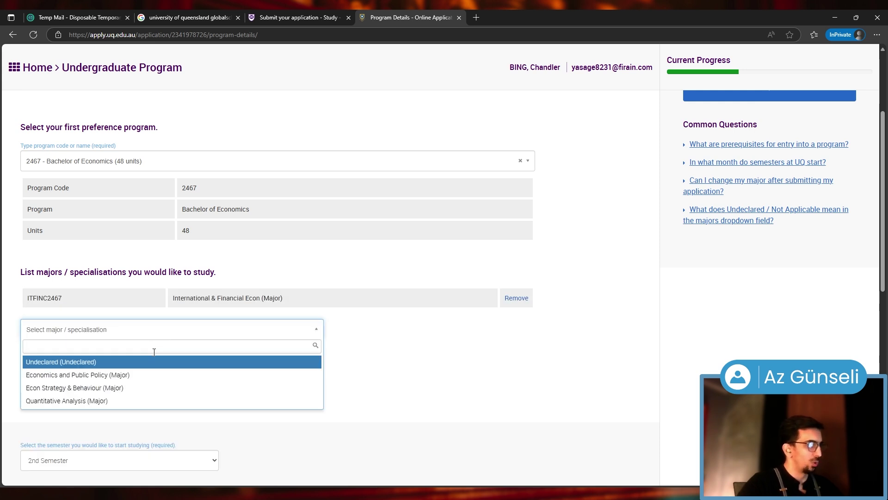
Add Quantitative Analysis as a second major
{"action": "left_click", "coordinate": [70, 401]}
{"action": "scroll", "coordinate": [357, 360], "scroll_direction": "down", "scroll_amount": 3}
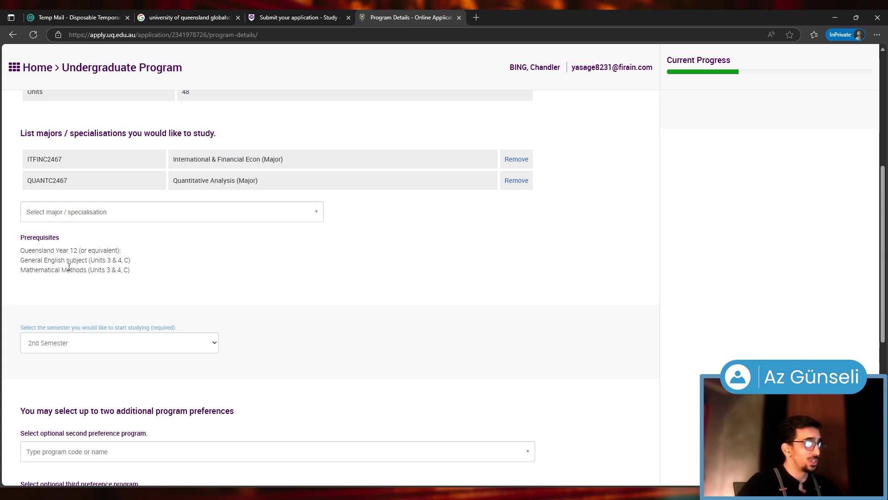
{"action": "scroll", "coordinate": [127, 280], "scroll_direction": "down", "scroll_amount": 2}
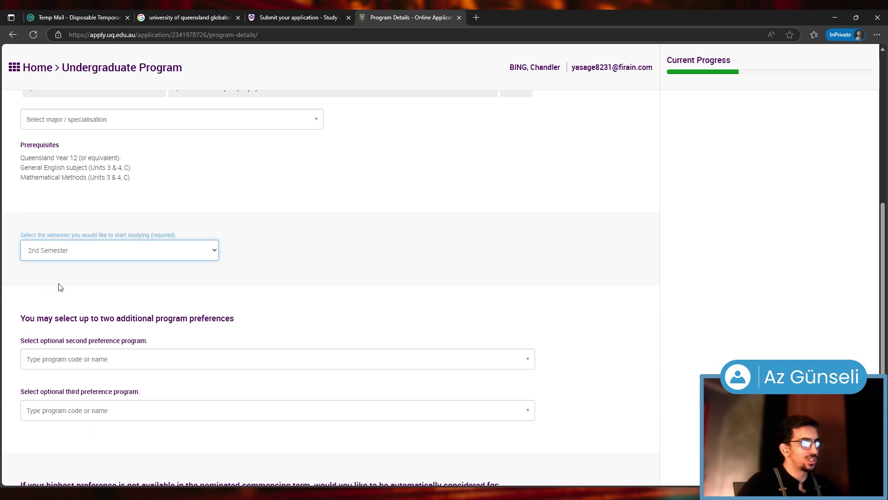
{"action": "scroll", "coordinate": [188, 254], "scroll_direction": "up", "scroll_amount": 3}
{"action": "scroll", "coordinate": [62, 166], "scroll_direction": "up", "scroll_amount": 5}
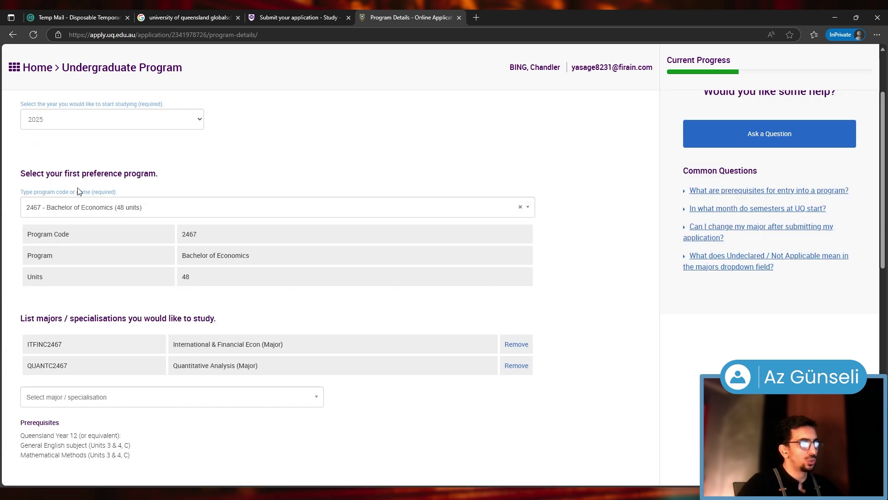
{"action": "scroll", "coordinate": [58, 224], "scroll_direction": "down", "scroll_amount": 7}
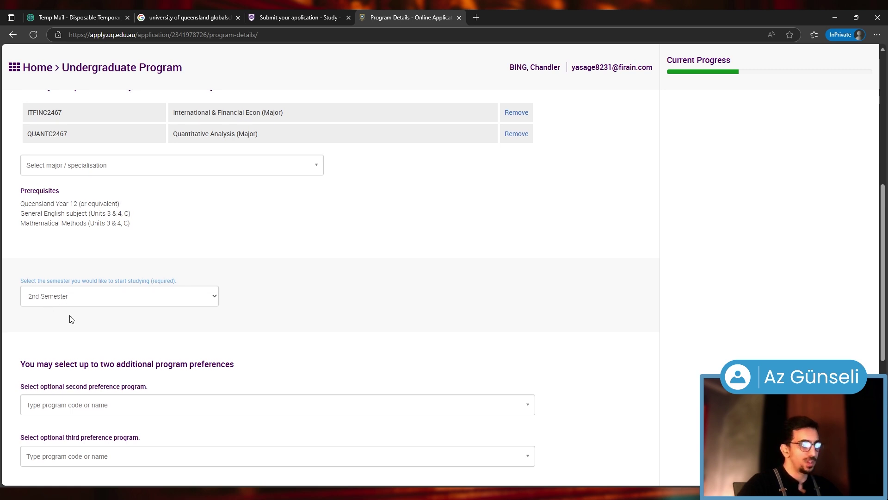
{"action": "scroll", "coordinate": [70, 319], "scroll_direction": "down", "scroll_amount": 3}
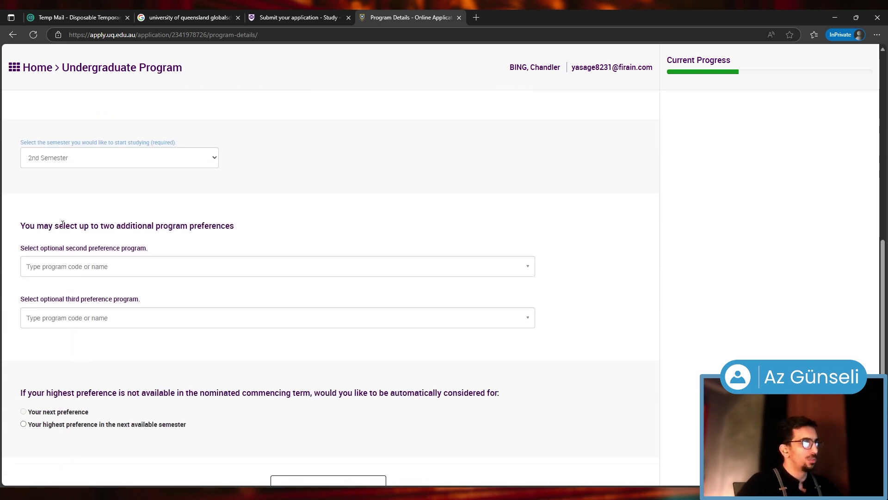
Choose 2139 Bachelor of Advanced Business (Honours) second and 2336 Bachelor of Commerce third preference
{"action": "left_click", "coordinate": [184, 262]}
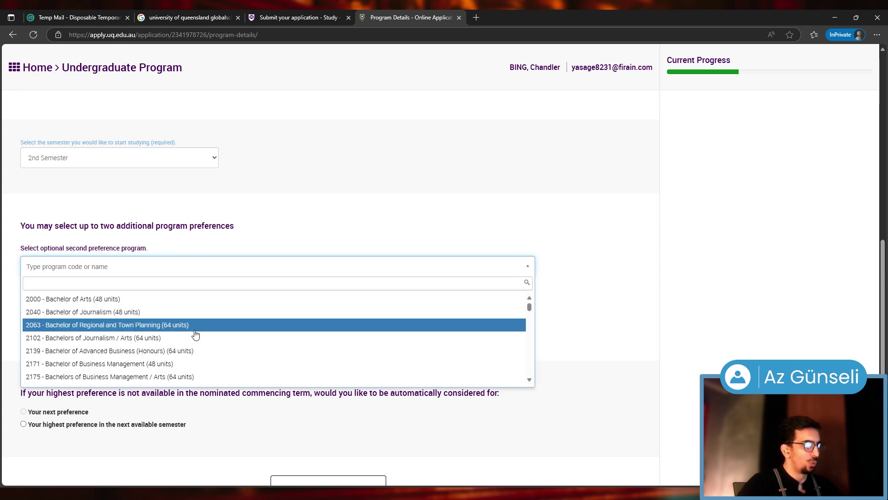
{"action": "scroll", "coordinate": [195, 334], "scroll_direction": "down", "scroll_amount": 1}
{"action": "left_click", "coordinate": [142, 309]}
{"action": "scroll", "coordinate": [101, 354], "scroll_direction": "down", "scroll_amount": 4}
{"action": "left_click", "coordinate": [83, 328]}
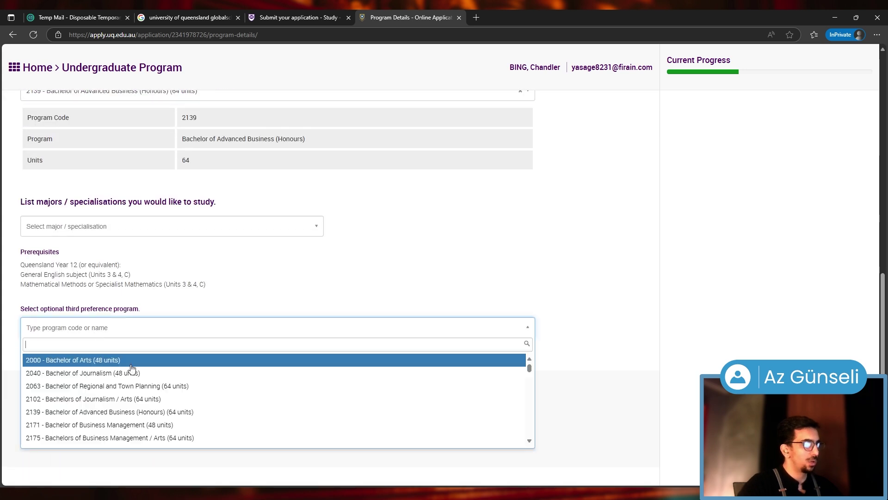
{"action": "scroll", "coordinate": [294, 407], "scroll_direction": "down", "scroll_amount": 6}
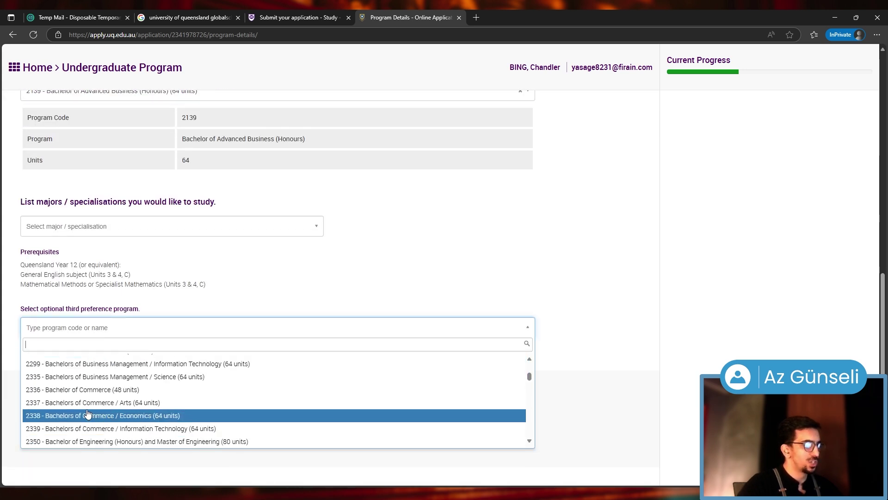
{"action": "left_click", "coordinate": [81, 389]}
Opt for consideration for the next preference, save Program Details, and continue to Scholarship and Sponsorship
{"action": "scroll", "coordinate": [358, 376], "scroll_direction": "down", "scroll_amount": 4}
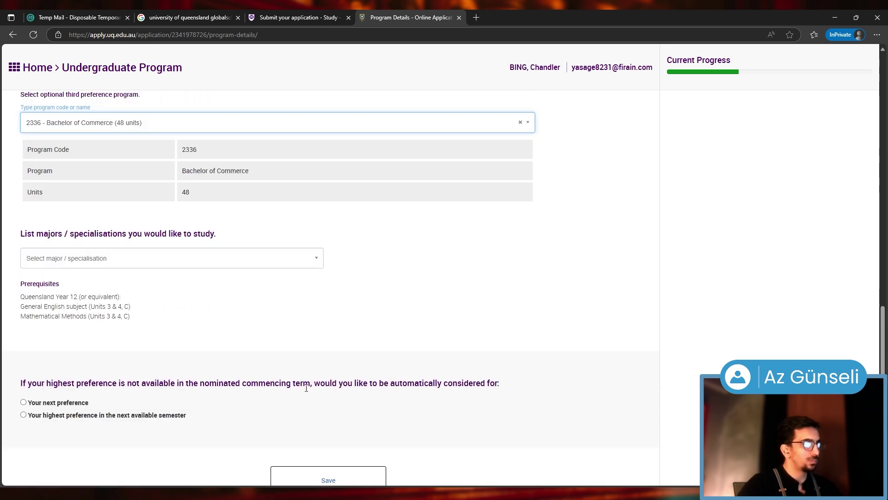
{"action": "scroll", "coordinate": [56, 199], "scroll_direction": "up", "scroll_amount": 5}
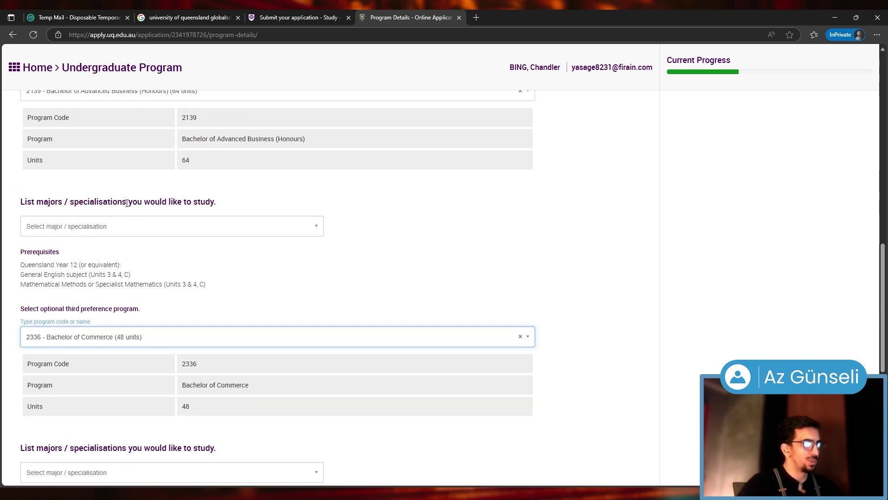
{"action": "scroll", "coordinate": [223, 229], "scroll_direction": "down", "scroll_amount": 4}
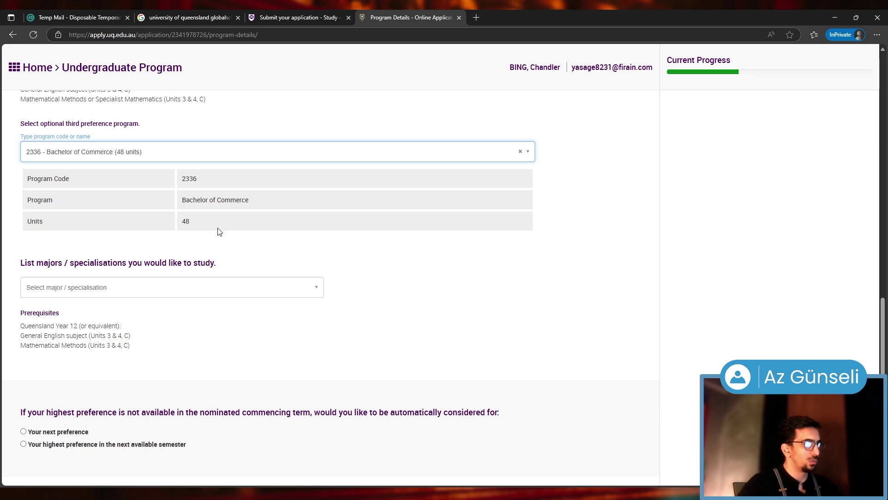
{"action": "scroll", "coordinate": [219, 232], "scroll_direction": "down", "scroll_amount": 3}
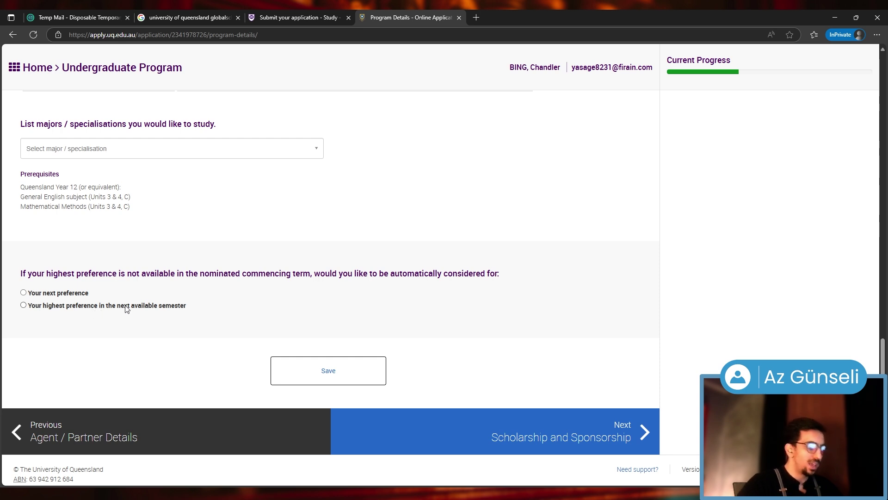
{"action": "left_click", "coordinate": [24, 293]}
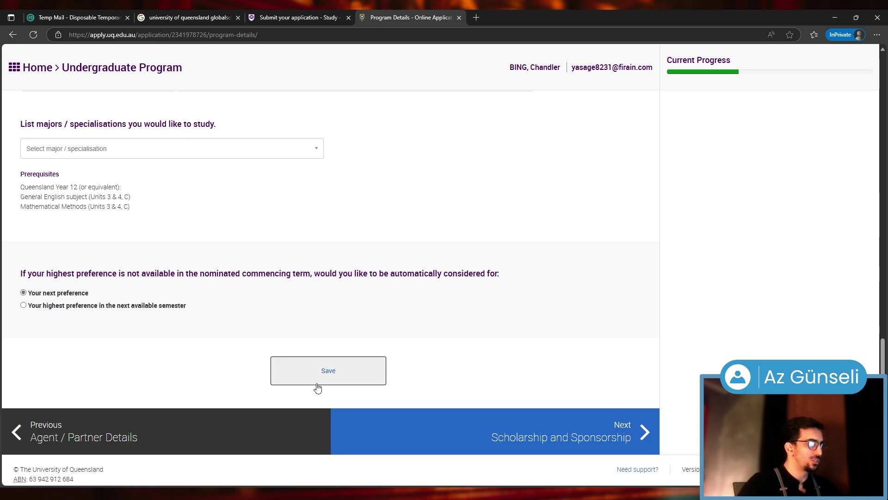
{"action": "left_click", "coordinate": [313, 383]}
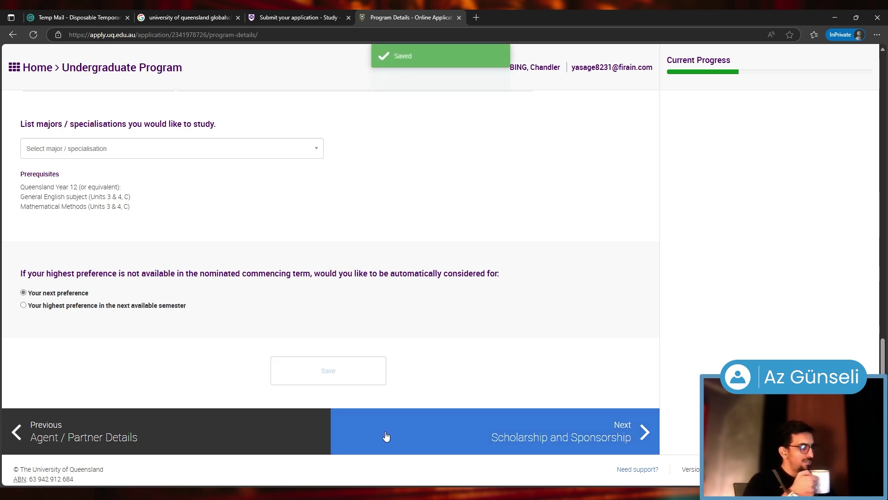
{"action": "left_click", "coordinate": [420, 444]}
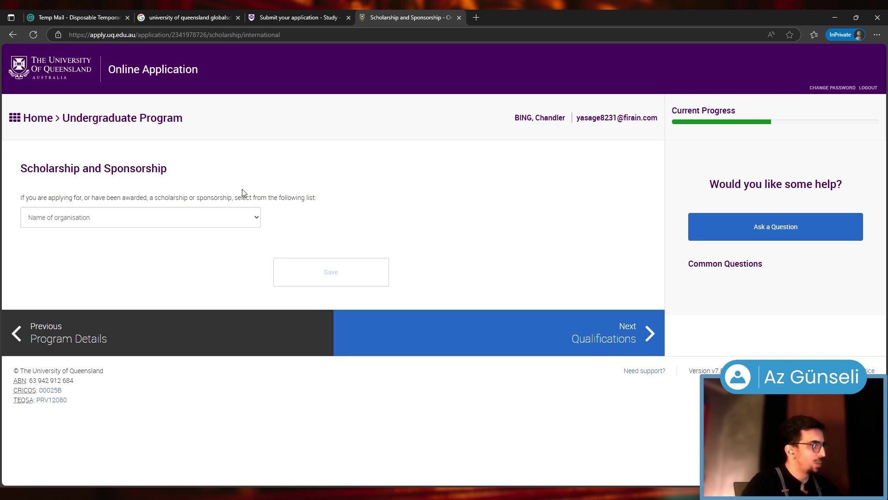
Leave the 'Name of organisation' dropdown empty and continue to Academic Qualifications
{"action": "left_click", "coordinate": [249, 226]}
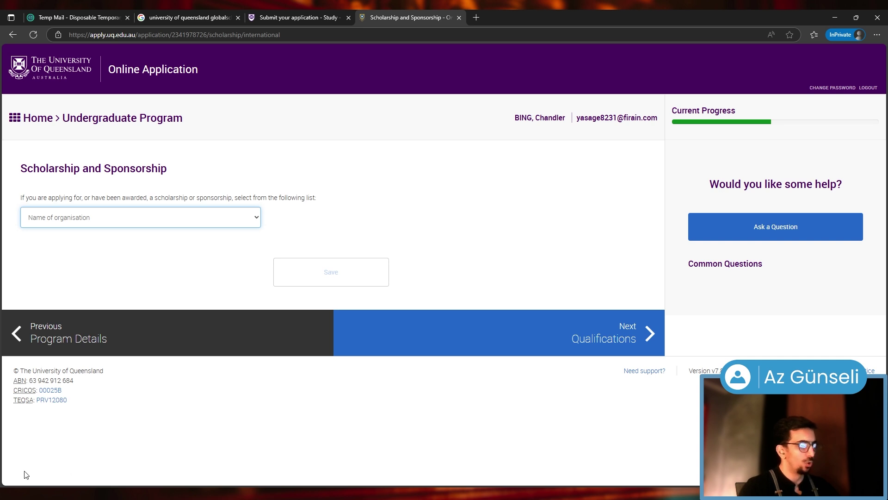
{"action": "left_click", "coordinate": [447, 215]}
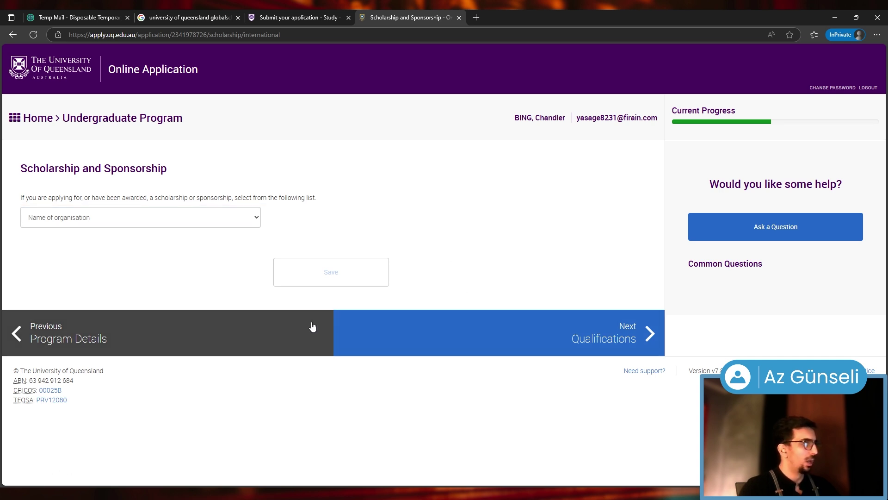
{"action": "left_click", "coordinate": [552, 335]}
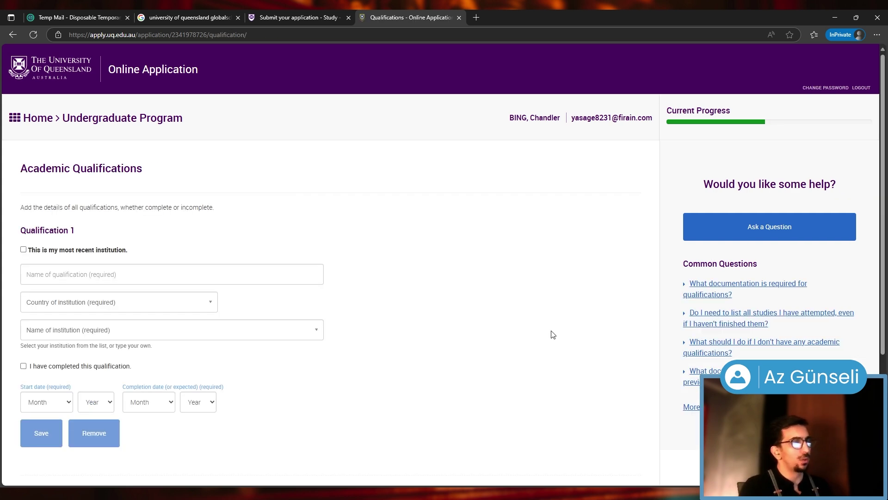
Mark it as the most recent institution and enter High School Diploma at Isikkent Anatolian High School
{"action": "scroll", "coordinate": [35, 213], "scroll_direction": "down", "scroll_amount": 1}
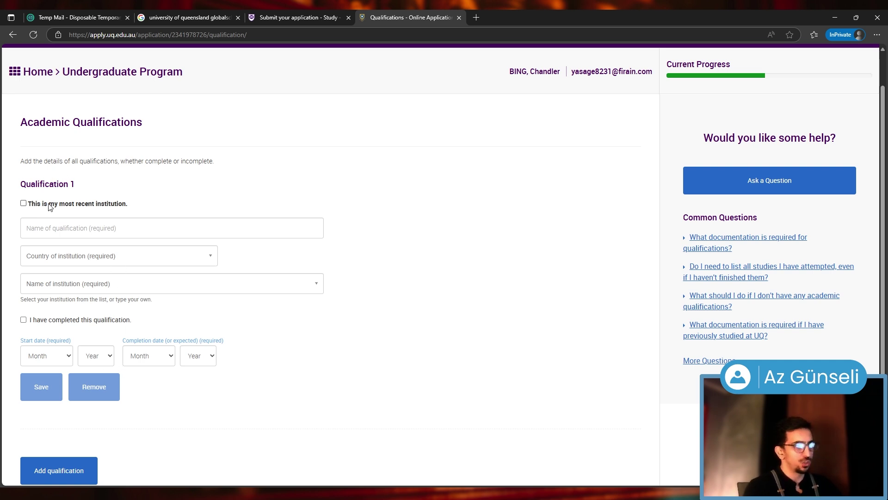
{"action": "left_click", "coordinate": [25, 204]}
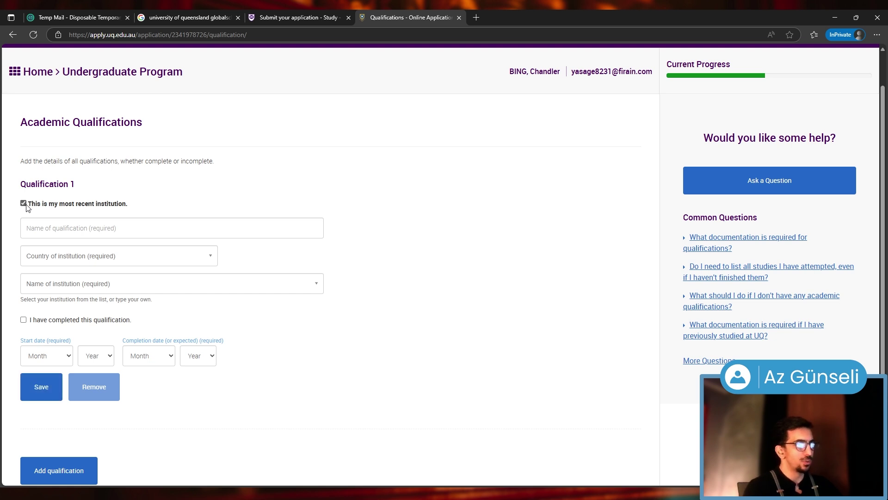
{"action": "left_click", "coordinate": [87, 227]}
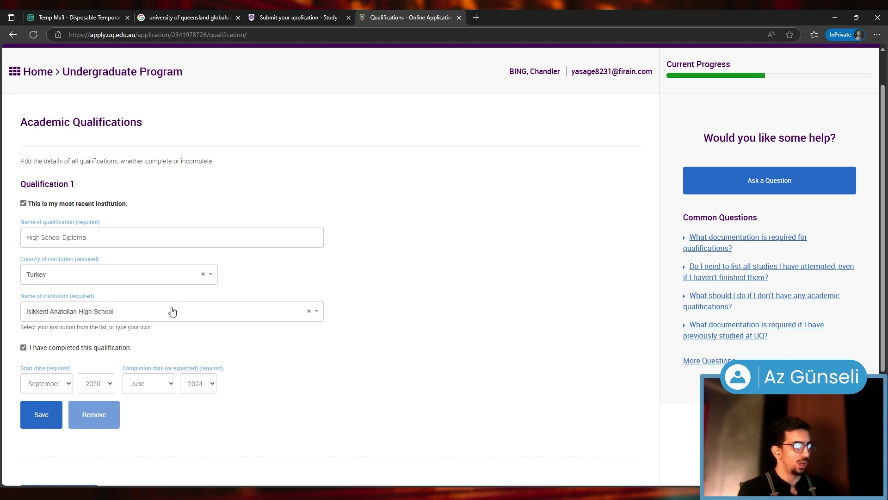
{"action": "left_click", "coordinate": [113, 317]}
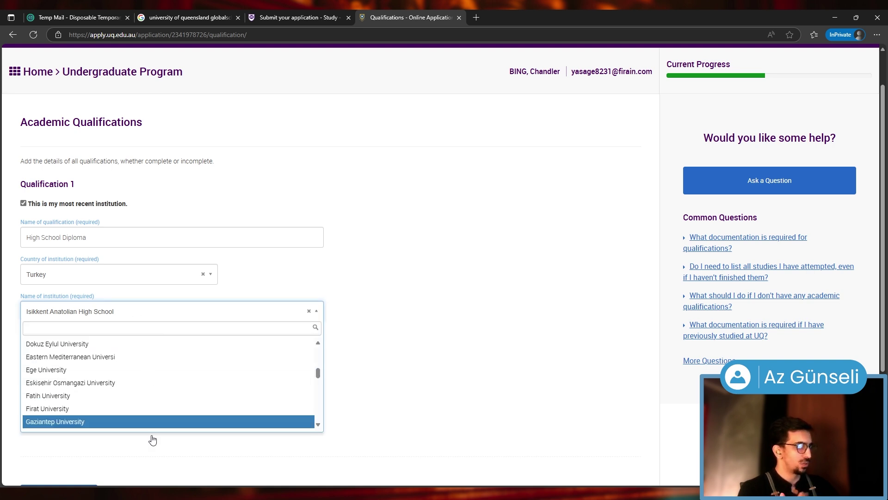
{"action": "left_click", "coordinate": [413, 344]}
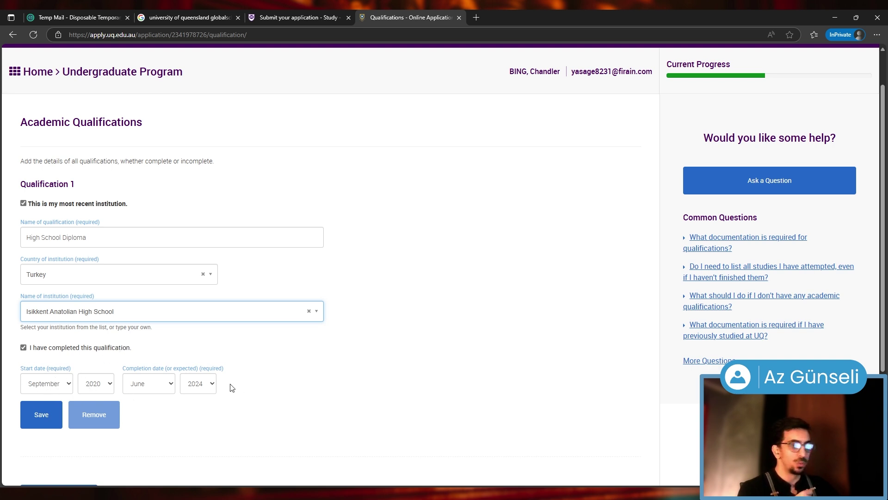
Save the qualification details and move on to Request for Credit
{"action": "scroll", "coordinate": [82, 423], "scroll_direction": "down", "scroll_amount": 1}
{"action": "scroll", "coordinate": [82, 423], "scroll_direction": "down", "scroll_amount": 3}
{"action": "left_click", "coordinate": [37, 261]}
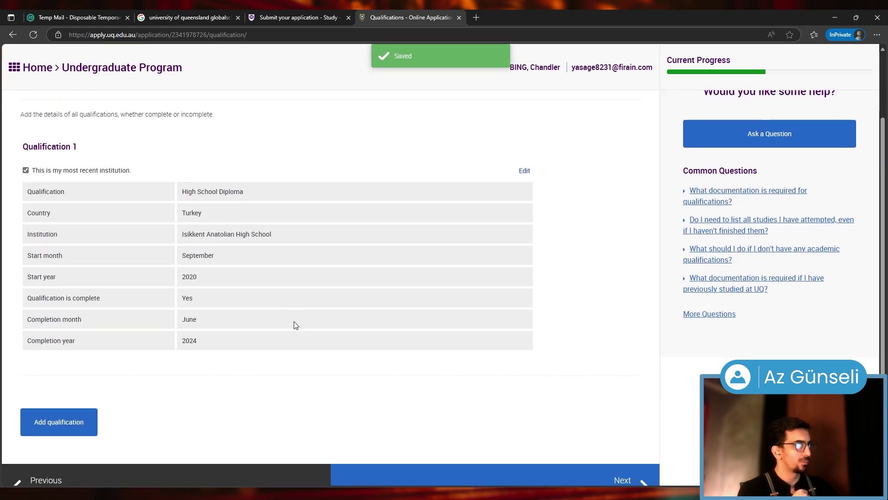
{"action": "scroll", "coordinate": [273, 260], "scroll_direction": "down", "scroll_amount": 2}
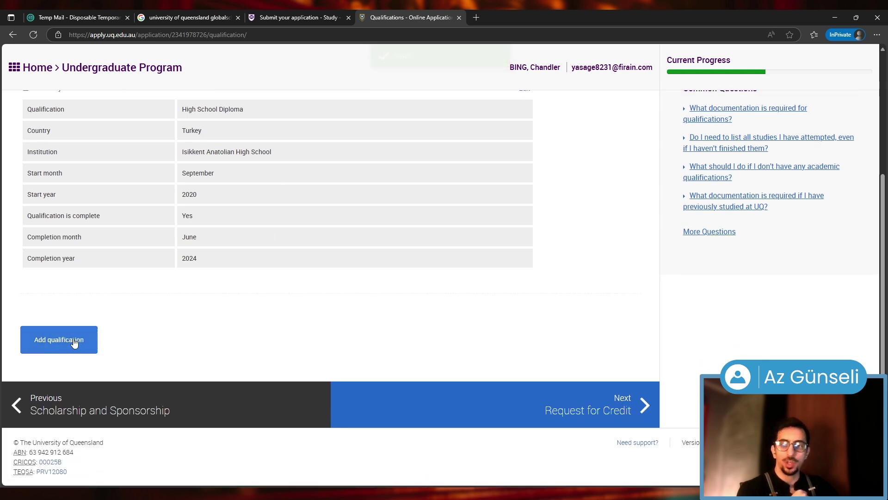
{"action": "left_click", "coordinate": [537, 416]}
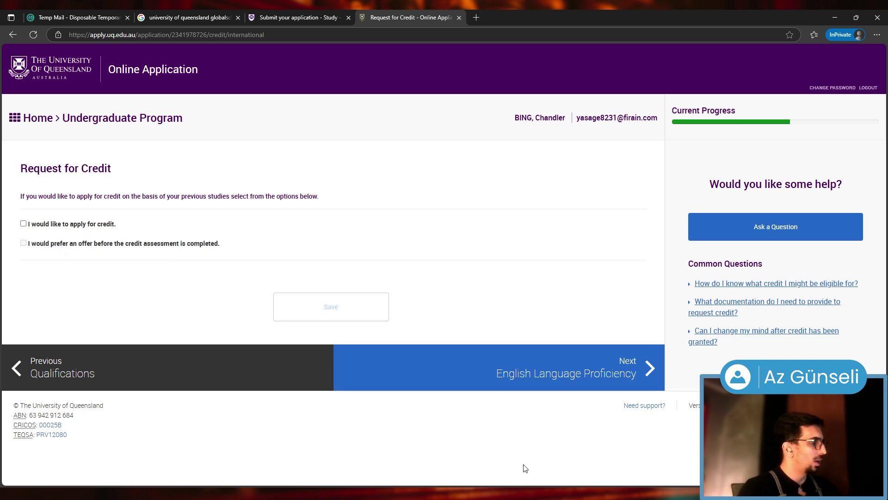
Skip Request for Credit with no boxes ticked and view the English Language Proficiency admission policy
{"action": "left_click", "coordinate": [499, 380]}
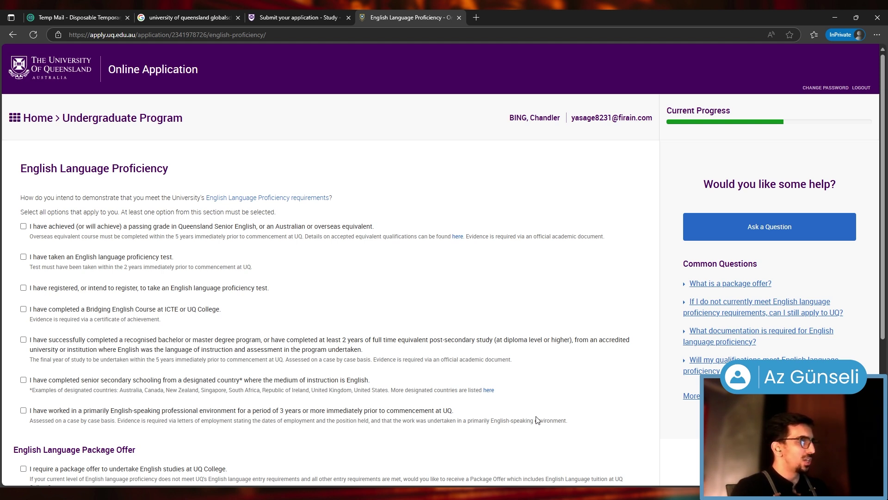
{"action": "left_click", "coordinate": [286, 198]}
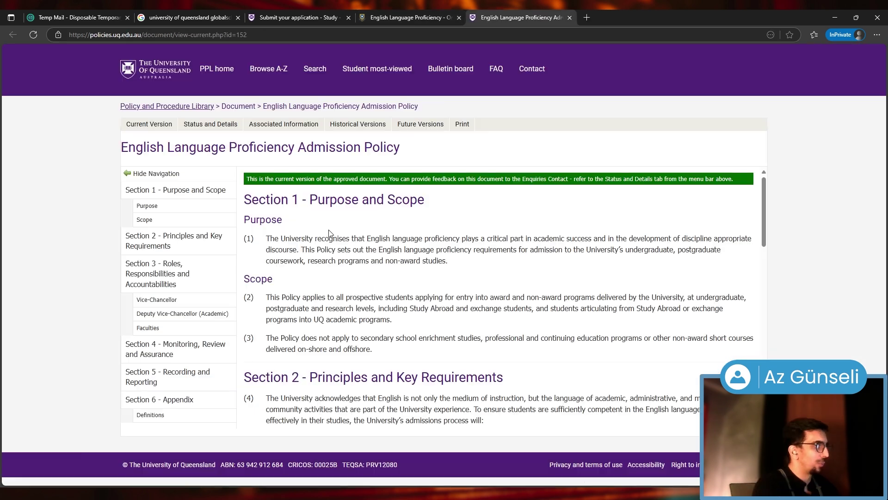
{"action": "scroll", "coordinate": [329, 321], "scroll_direction": "down", "scroll_amount": 2}
{"action": "scroll", "coordinate": [490, 303], "scroll_direction": "down", "scroll_amount": 4}
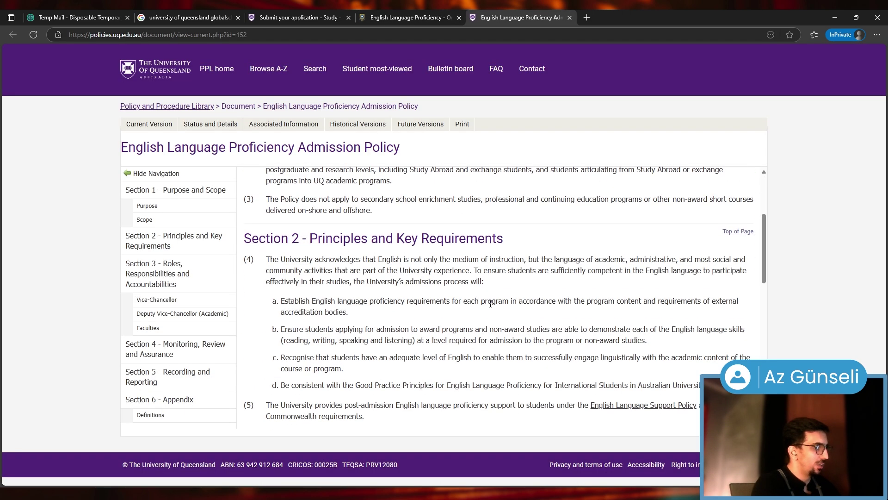
{"action": "scroll", "coordinate": [445, 335], "scroll_direction": "down", "scroll_amount": 1}
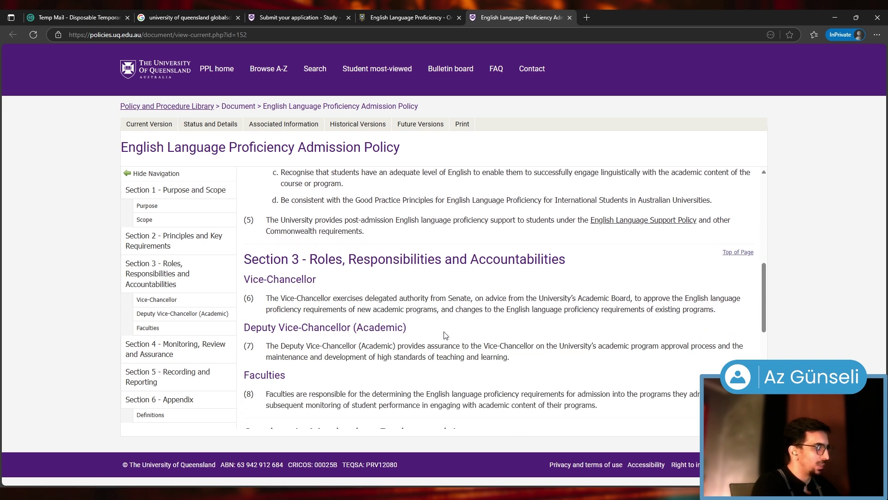
{"action": "scroll", "coordinate": [445, 335], "scroll_direction": "down", "scroll_amount": 6}
{"action": "scroll", "coordinate": [445, 332], "scroll_direction": "up", "scroll_amount": 1}
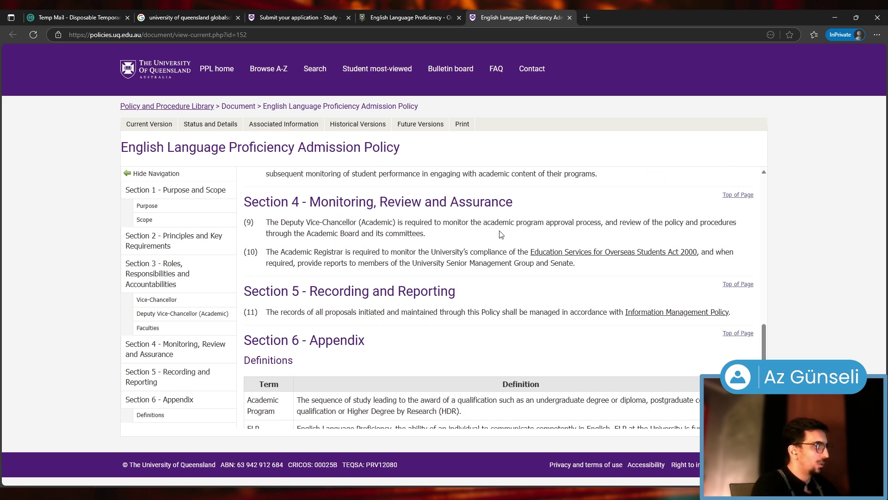
{"action": "scroll", "coordinate": [494, 305], "scroll_direction": "down", "scroll_amount": 2}
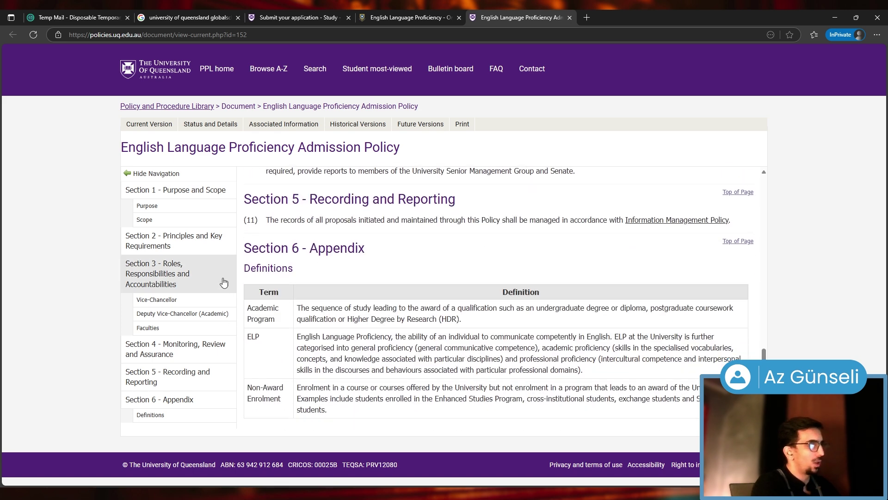
{"action": "left_click", "coordinate": [570, 17]}
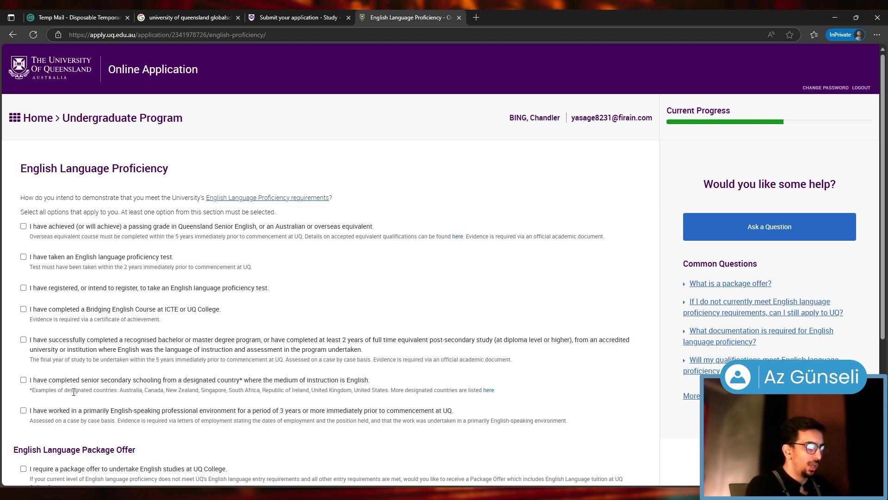
Open the designated-countries PDF, skim it, and close it to return to the application
{"action": "left_click", "coordinate": [488, 391], "text": "ctrl"}
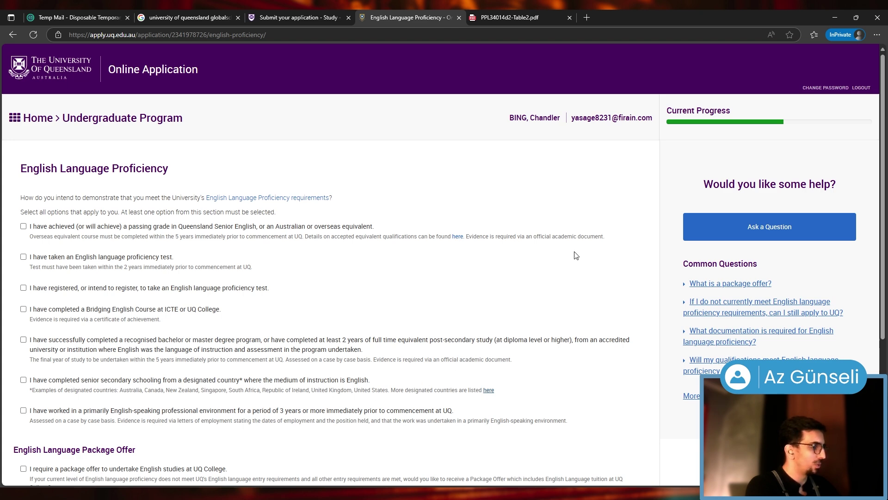
{"action": "left_click", "coordinate": [509, 14]}
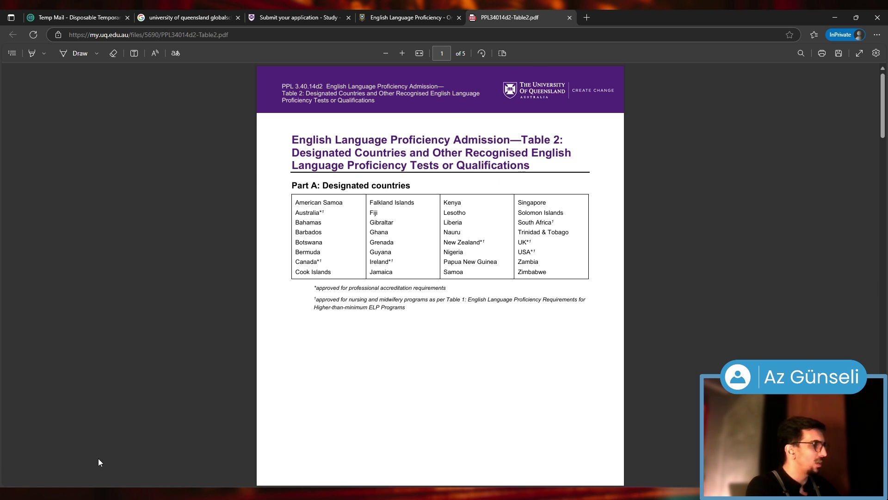
{"action": "scroll", "coordinate": [210, 405], "scroll_direction": "down", "scroll_amount": 7}
{"action": "scroll", "coordinate": [207, 399], "scroll_direction": "down", "scroll_amount": 3}
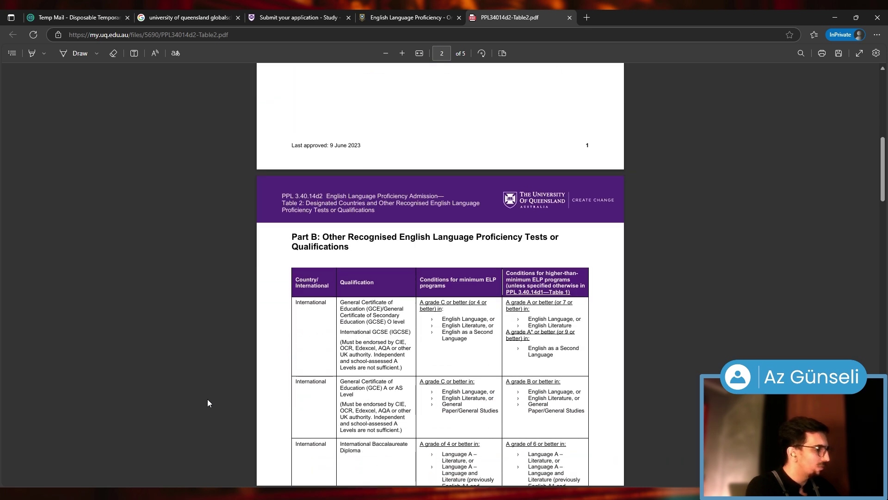
{"action": "key", "text": "ctrl+w"}
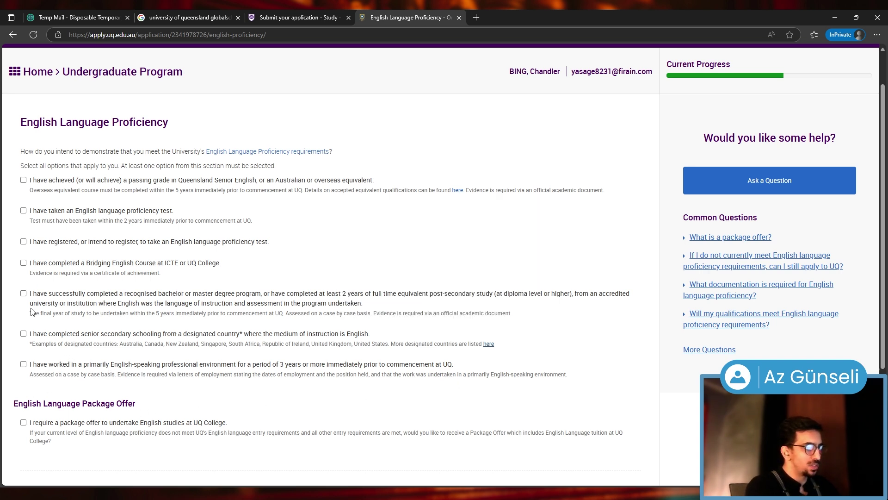
Record a completed TOEFL - Internet-based English test with results received and save it
{"action": "left_click", "coordinate": [23, 211]}
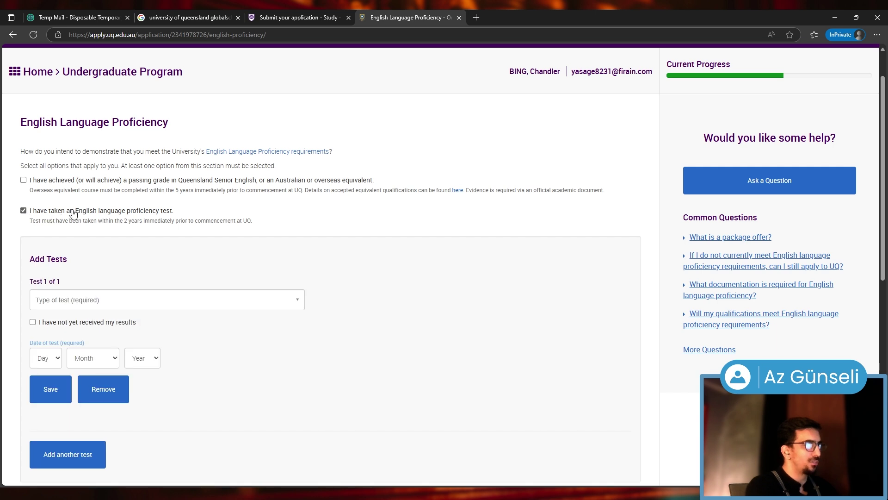
{"action": "left_click", "coordinate": [68, 307]}
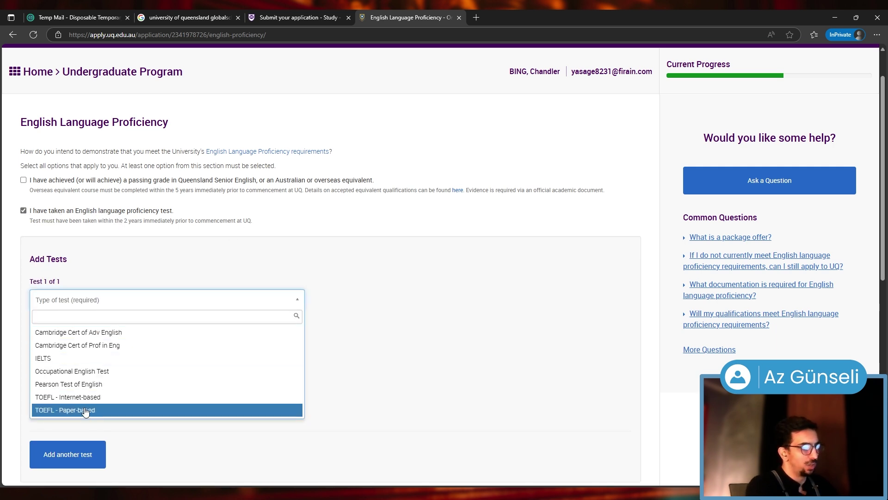
{"action": "left_click", "coordinate": [68, 397]}
{"action": "scroll", "coordinate": [69, 406], "scroll_direction": "down", "scroll_amount": 2}
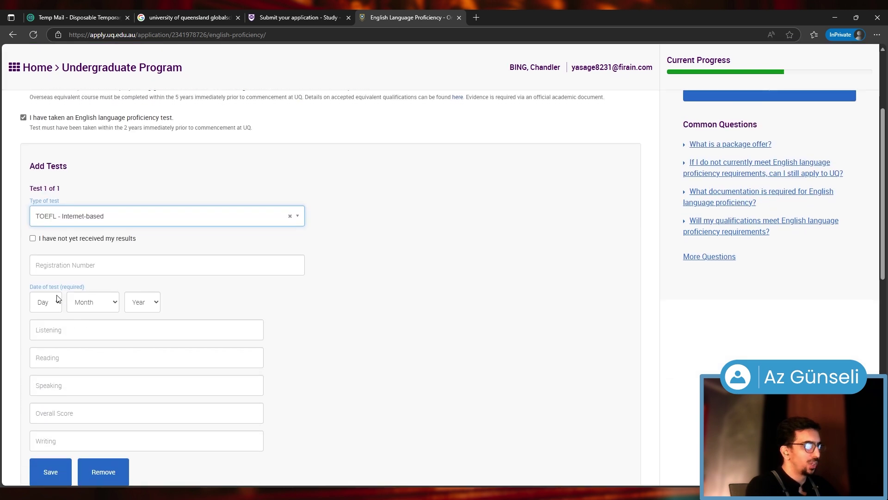
{"action": "left_click", "coordinate": [33, 239]}
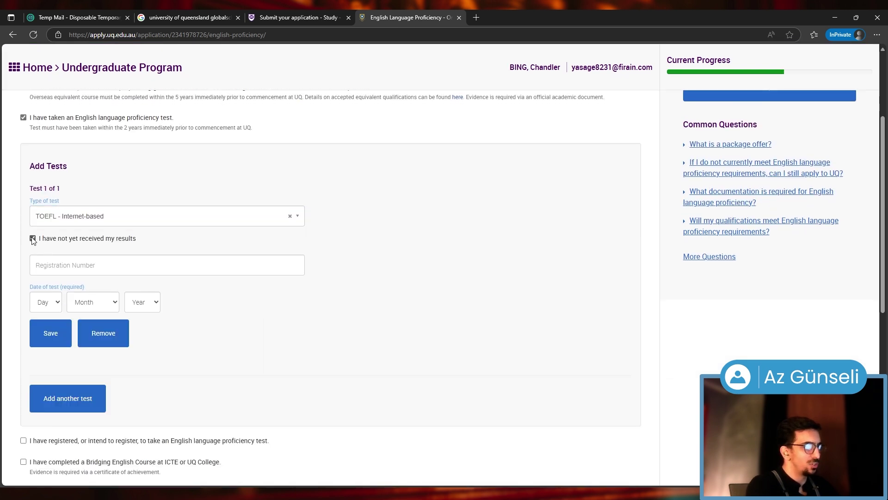
{"action": "left_click", "coordinate": [33, 240]}
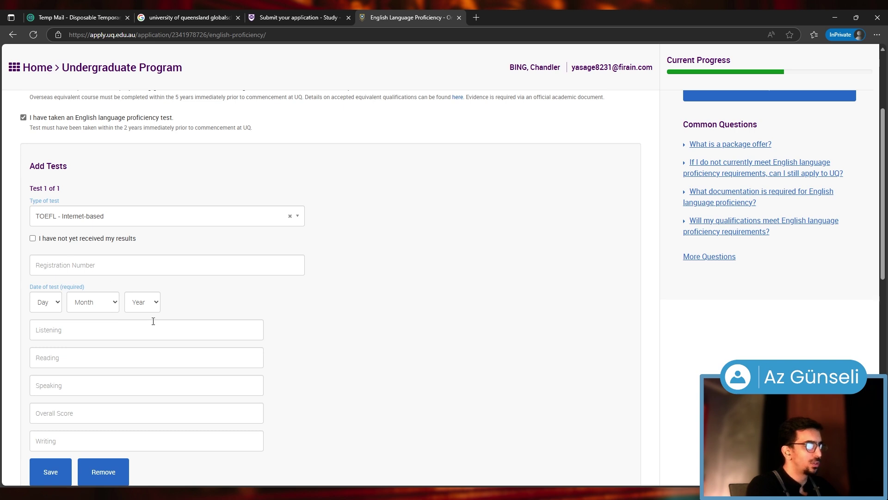
{"action": "scroll", "coordinate": [40, 243], "scroll_direction": "down", "scroll_amount": 2}
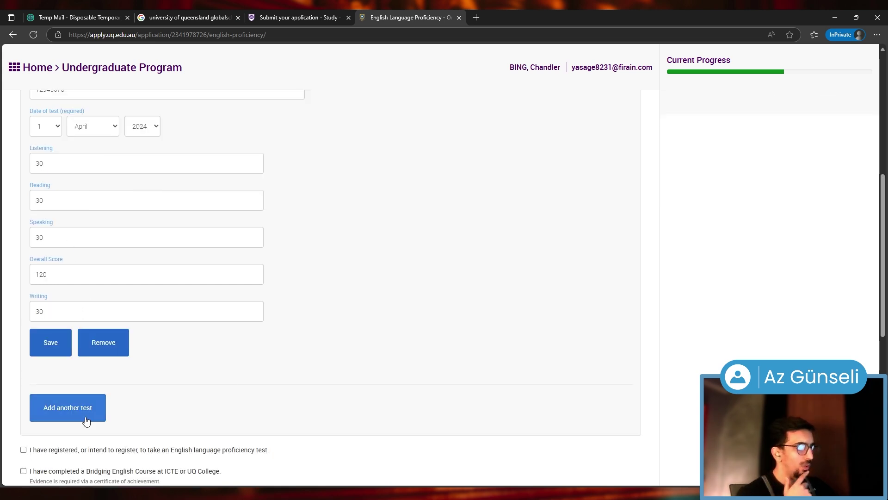
{"action": "scroll", "coordinate": [83, 418], "scroll_direction": "up", "scroll_amount": 2}
{"action": "left_click", "coordinate": [51, 435]}
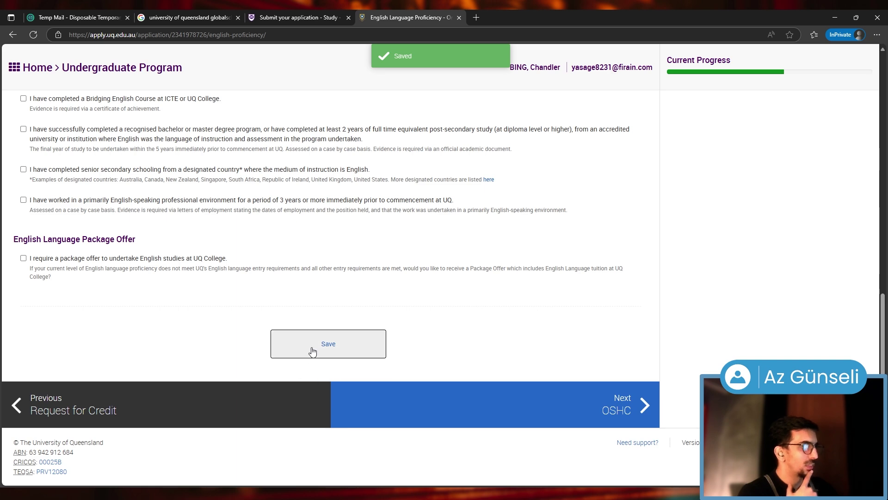
Save the English Language Proficiency section and continue to the OSHC page
{"action": "scroll", "coordinate": [238, 322], "scroll_direction": "up", "scroll_amount": 4}
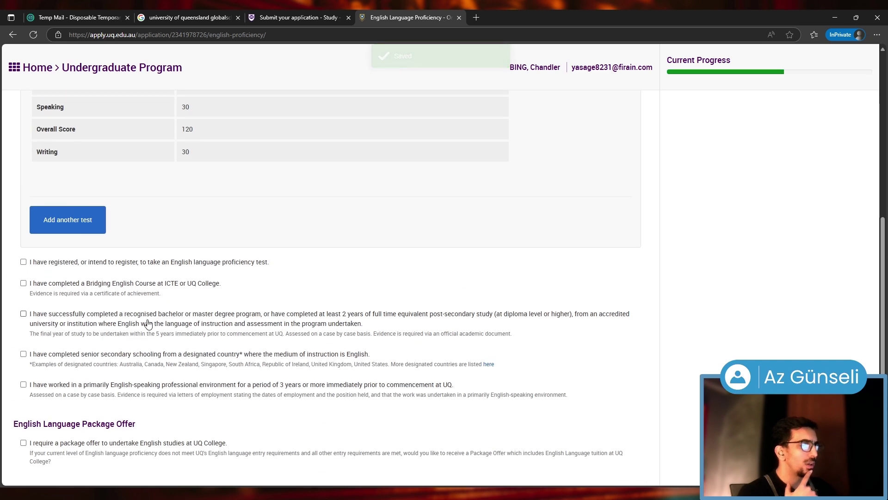
{"action": "scroll", "coordinate": [139, 320], "scroll_direction": "down", "scroll_amount": 3}
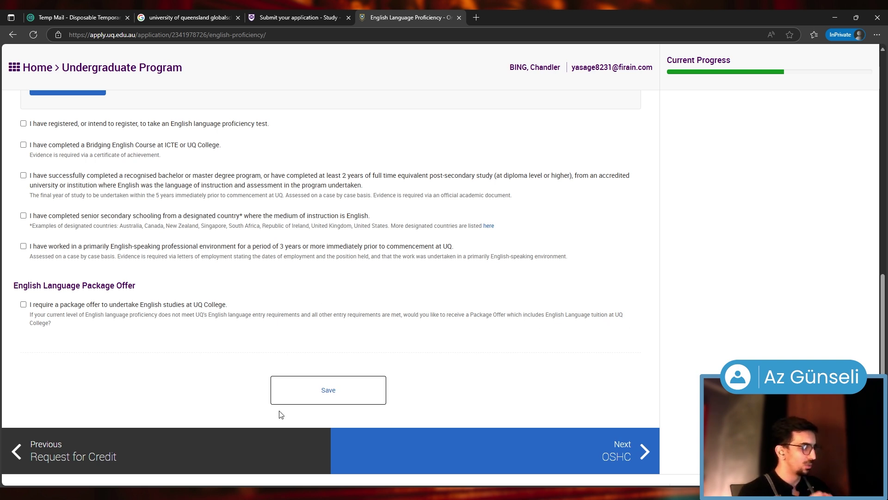
{"action": "left_click", "coordinate": [352, 392]}
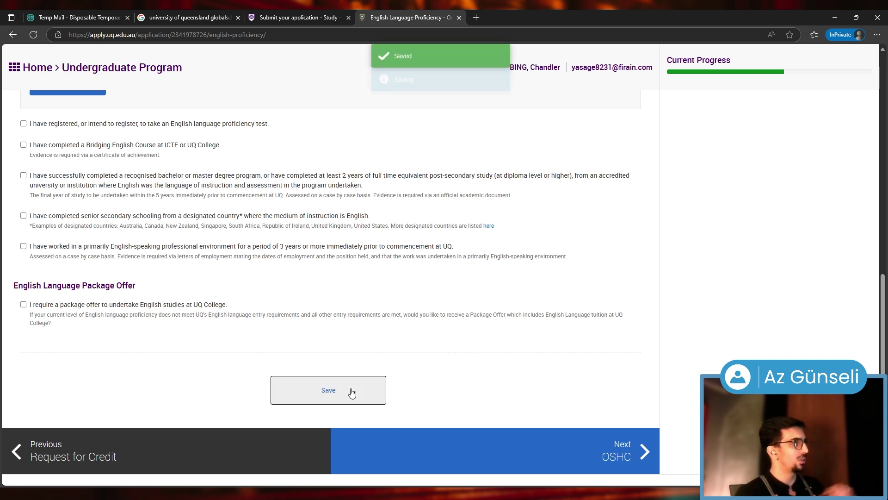
{"action": "left_click", "coordinate": [602, 436]}
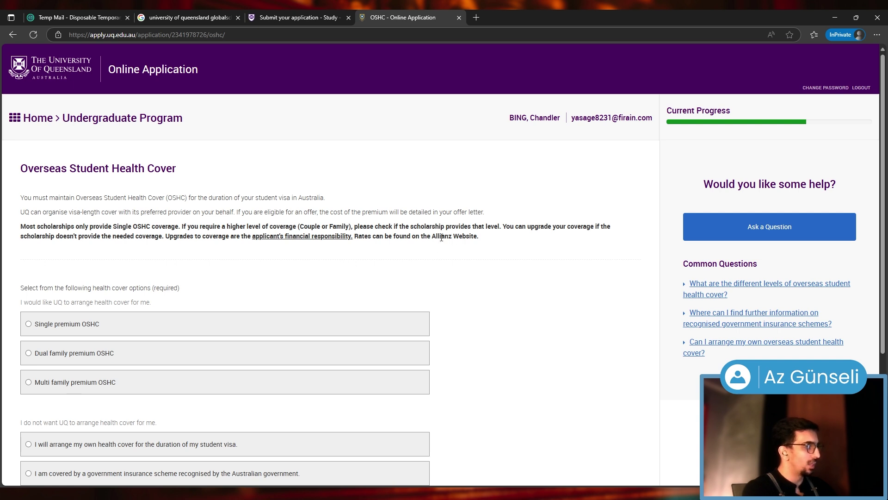
Choose Single premium OSHC cover instead of arranging own cover, and save it
{"action": "scroll", "coordinate": [179, 236], "scroll_direction": "down", "scroll_amount": 2}
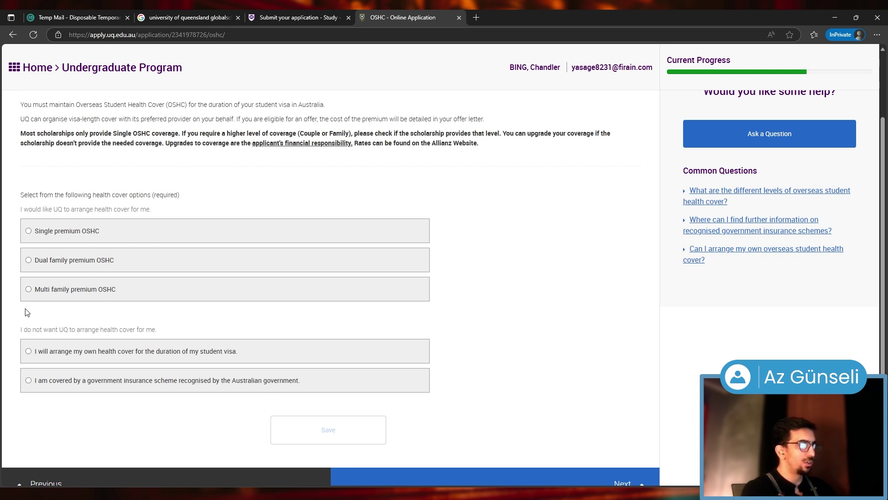
{"action": "left_click", "coordinate": [35, 232]}
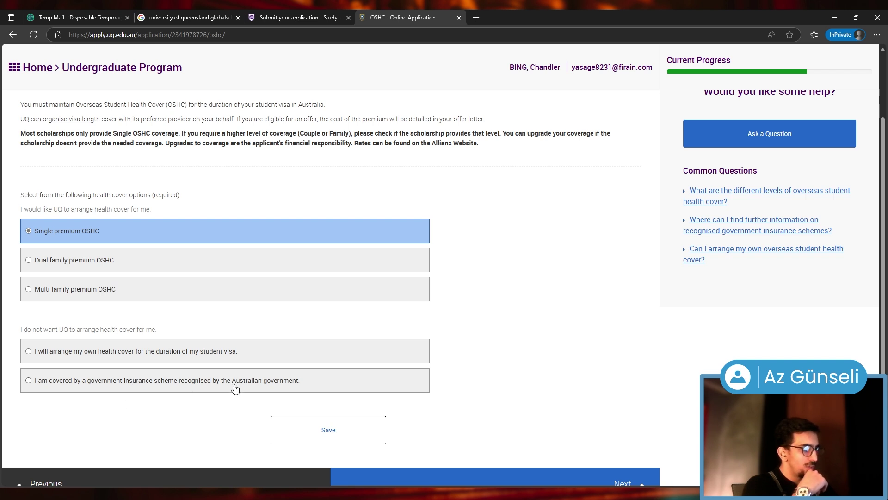
{"action": "left_click", "coordinate": [29, 351]}
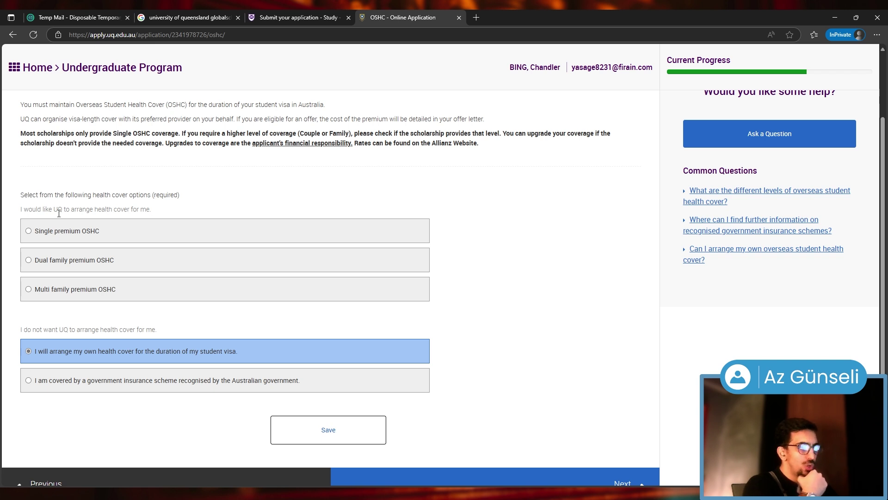
{"action": "left_click", "coordinate": [60, 243]}
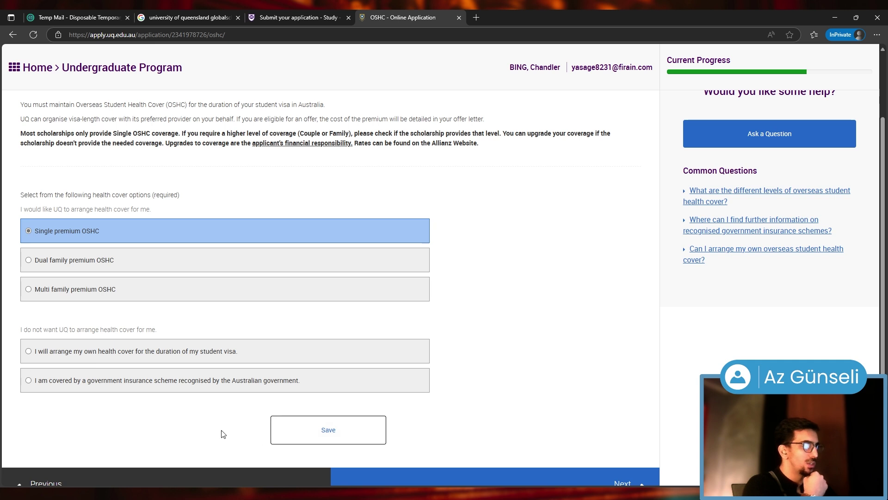
{"action": "left_click", "coordinate": [334, 429]}
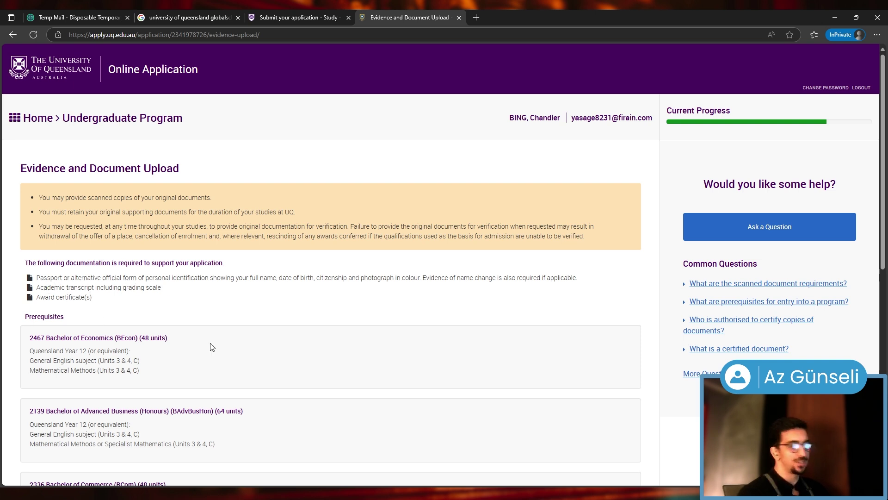
Read the Economics and General English prerequisite requirements on the page
{"action": "scroll", "coordinate": [207, 342], "scroll_direction": "down", "scroll_amount": 2}
{"action": "scroll", "coordinate": [89, 249], "scroll_direction": "down", "scroll_amount": 1}
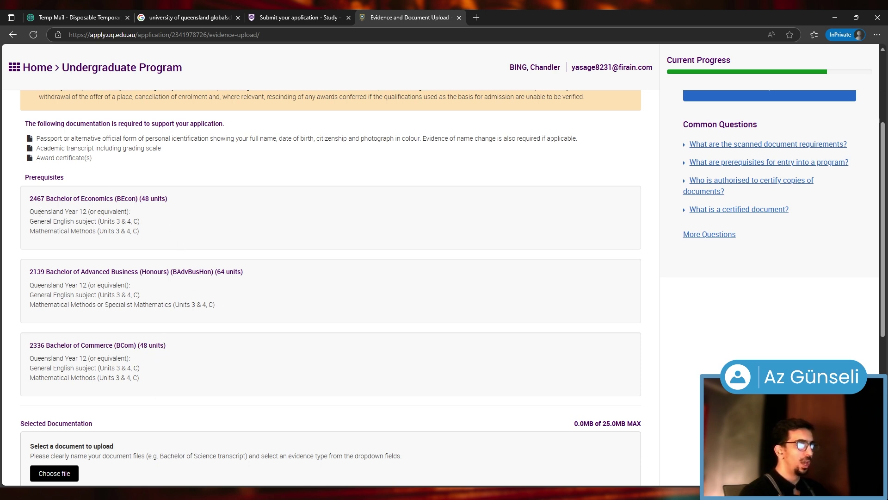
{"action": "left_click_drag", "start_coordinate": [40, 213], "coordinate": [92, 209]}
{"action": "left_click", "coordinate": [93, 208]}
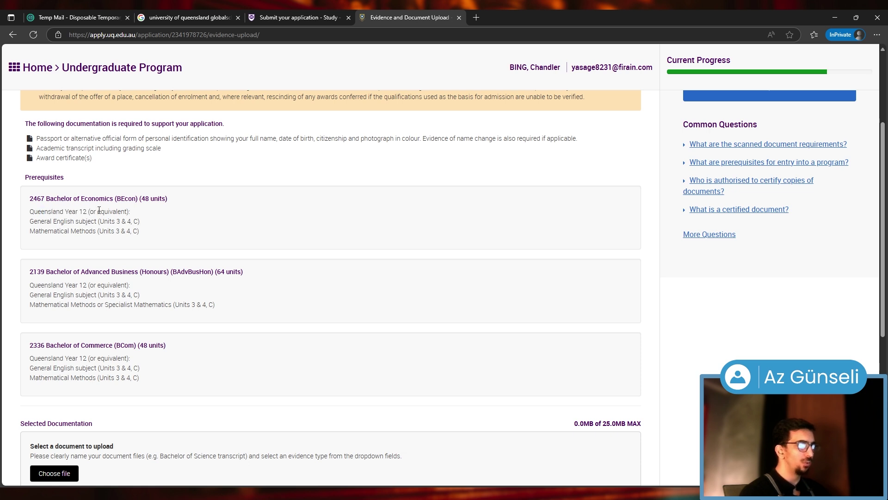
{"action": "left_click_drag", "start_coordinate": [43, 221], "coordinate": [78, 221]}
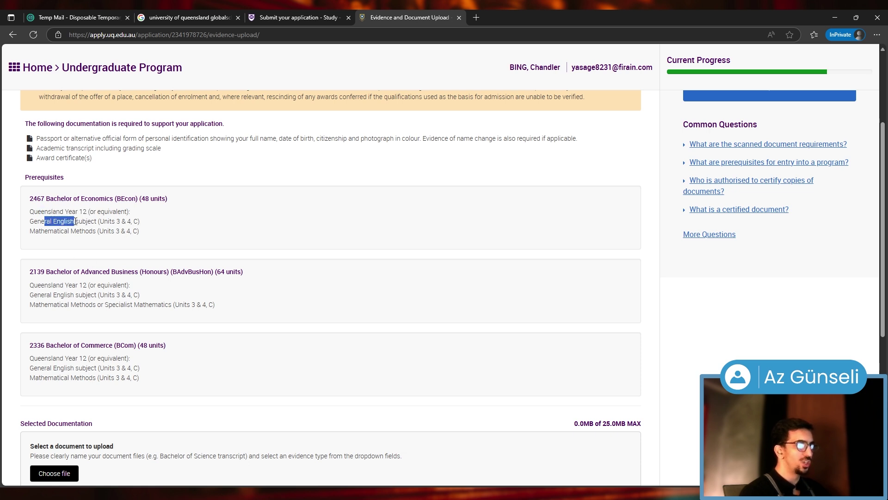
{"action": "left_click", "coordinate": [126, 234]}
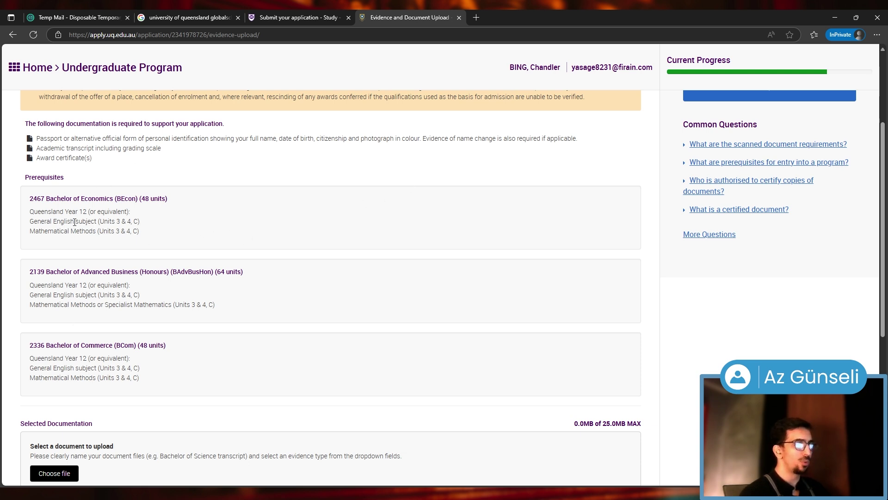
Open the 'What are prerequisites' help article, then return to the document upload section
{"action": "left_click", "coordinate": [750, 162]}
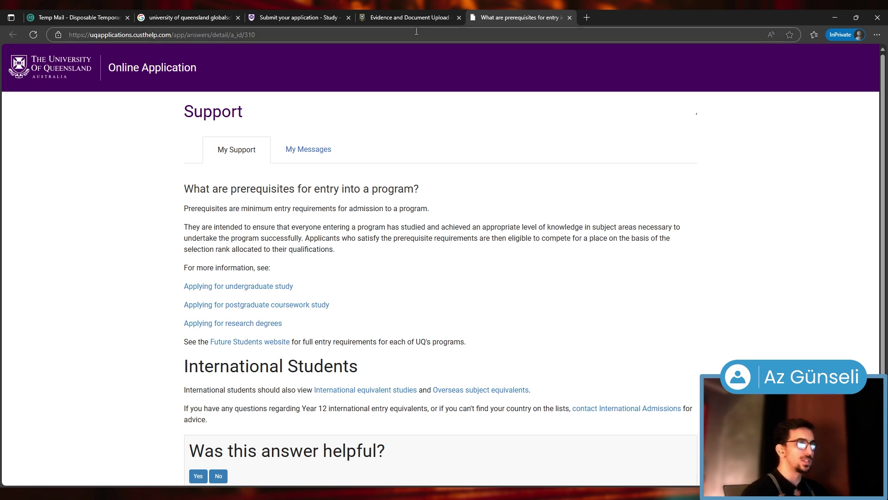
{"action": "left_click", "coordinate": [417, 20]}
{"action": "scroll", "coordinate": [250, 321], "scroll_direction": "down", "scroll_amount": 2}
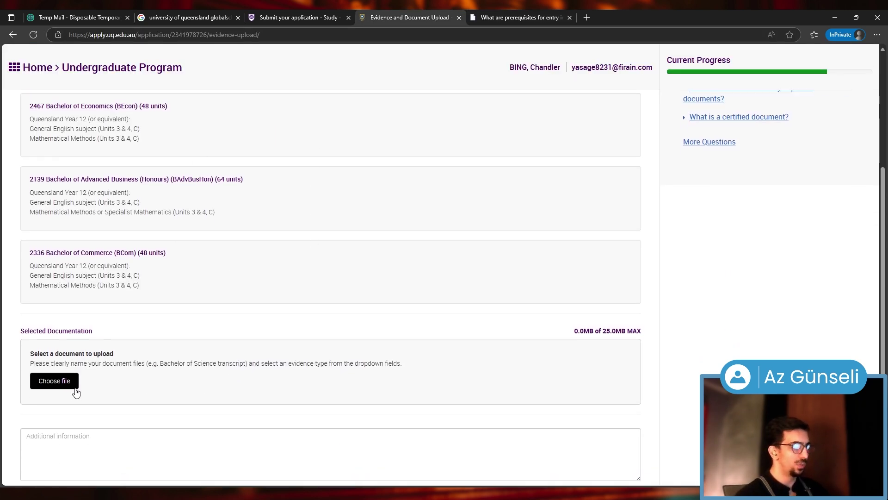
{"action": "scroll", "coordinate": [76, 389], "scroll_direction": "down", "scroll_amount": 2}
{"action": "scroll", "coordinate": [71, 385], "scroll_direction": "up", "scroll_amount": 3}
{"action": "scroll", "coordinate": [93, 393], "scroll_direction": "down", "scroll_amount": 1}
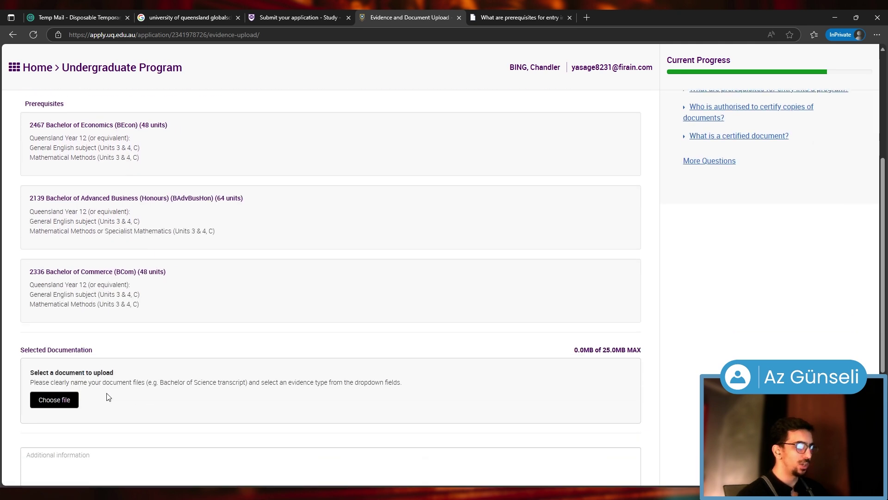
{"action": "scroll", "coordinate": [463, 360], "scroll_direction": "down", "scroll_amount": 4}
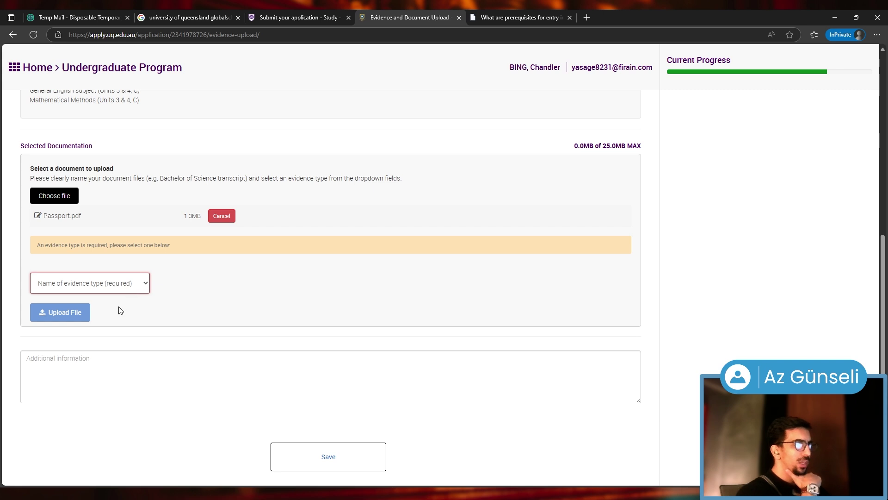
Upload the passport as Passport / Official ID and the transcript as Transcript, High School/Other
{"action": "left_click", "coordinate": [94, 368]}
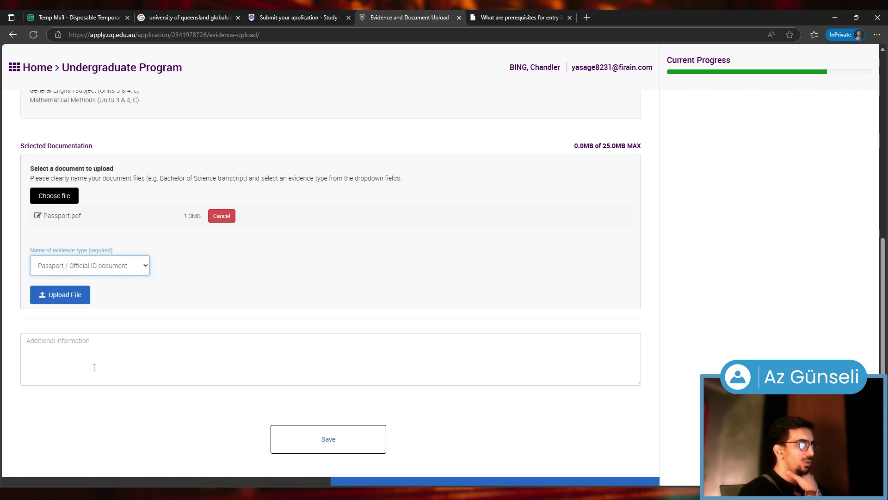
{"action": "left_click", "coordinate": [64, 298]}
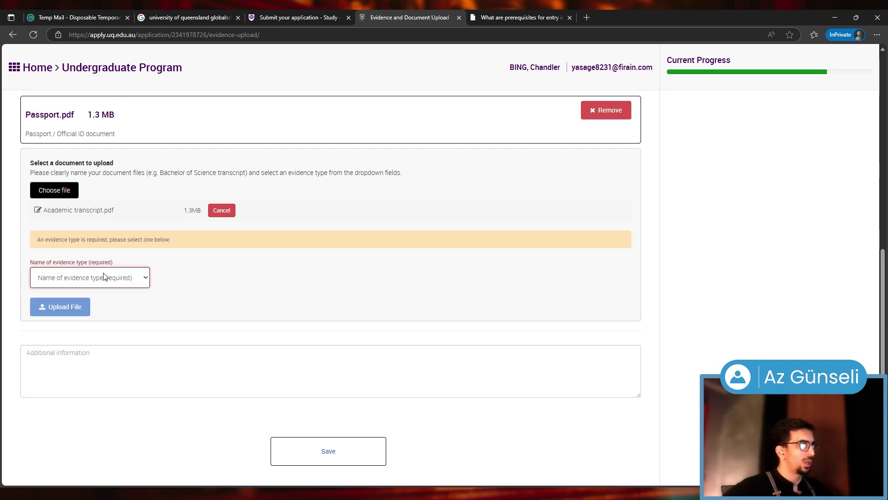
{"action": "left_click", "coordinate": [98, 315]}
{"action": "left_click", "coordinate": [96, 304]}
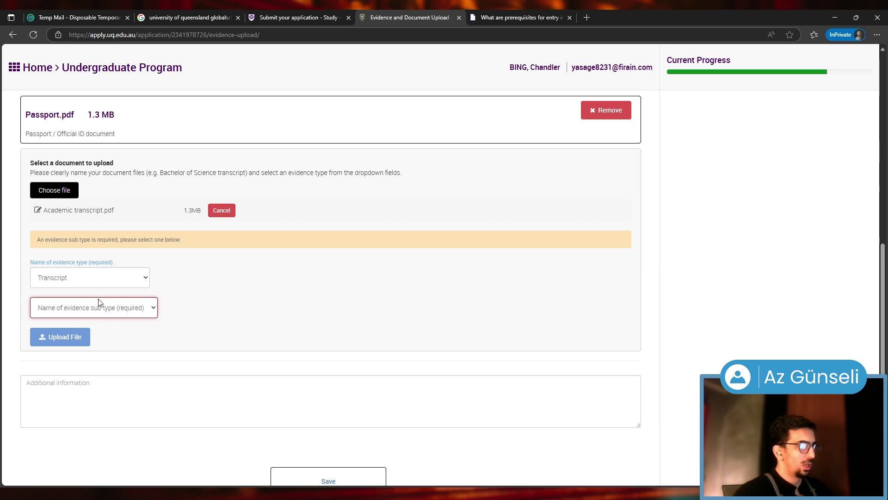
{"action": "left_click", "coordinate": [80, 339]}
{"action": "left_click", "coordinate": [63, 318]}
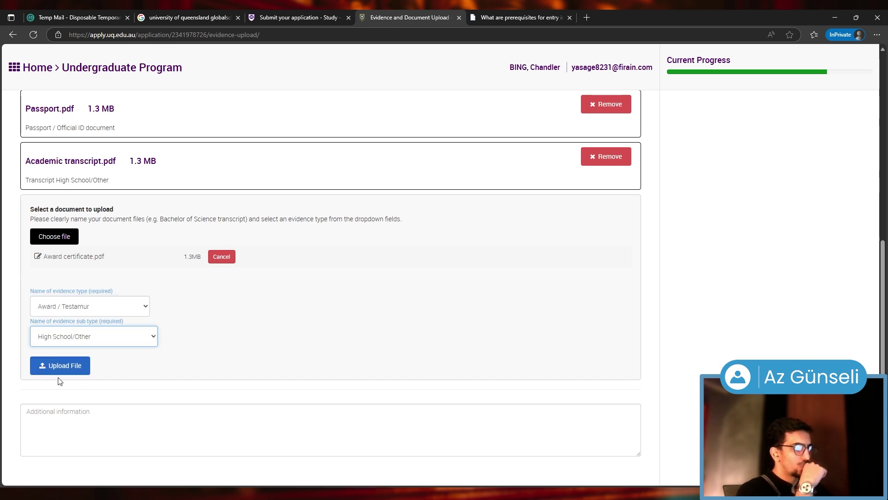
Upload the award certificate and English Proficiency.pdf as an English Language Test
{"action": "left_click", "coordinate": [66, 364]}
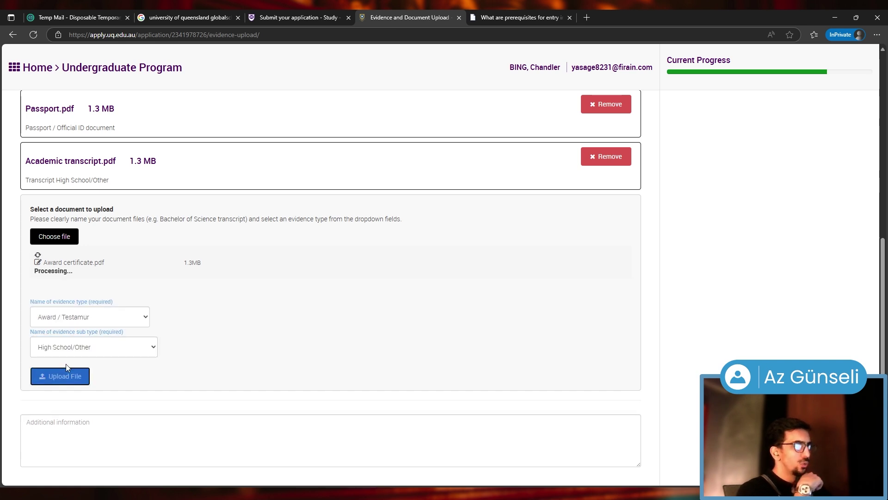
{"action": "left_click", "coordinate": [118, 377]}
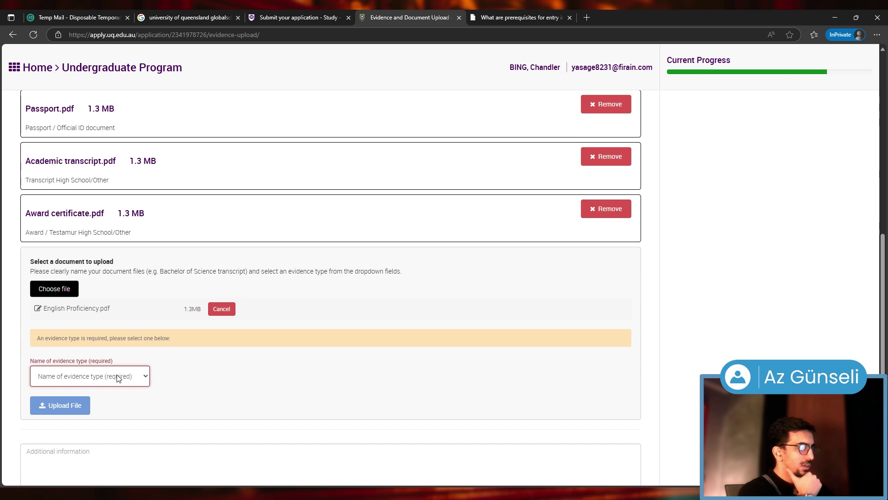
{"action": "left_click", "coordinate": [87, 301]}
{"action": "left_click", "coordinate": [76, 393]}
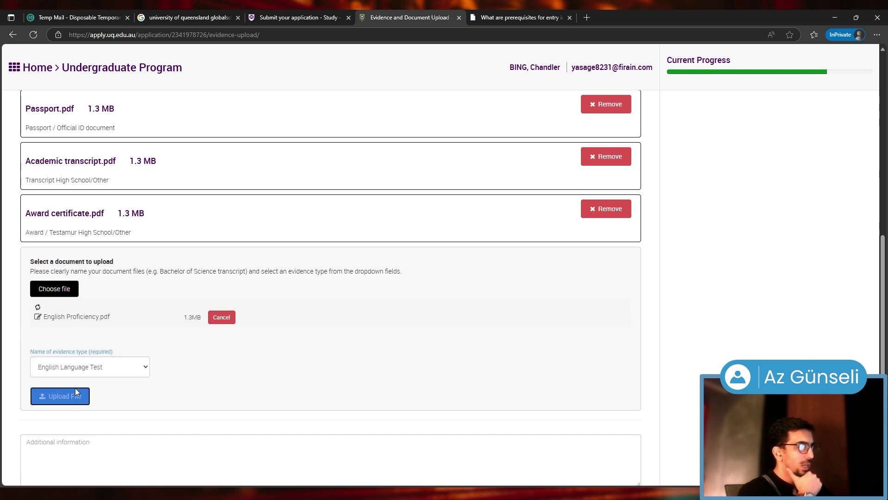
{"action": "scroll", "coordinate": [224, 367], "scroll_direction": "up", "scroll_amount": 2}
{"action": "scroll", "coordinate": [217, 347], "scroll_direction": "down", "scroll_amount": 1}
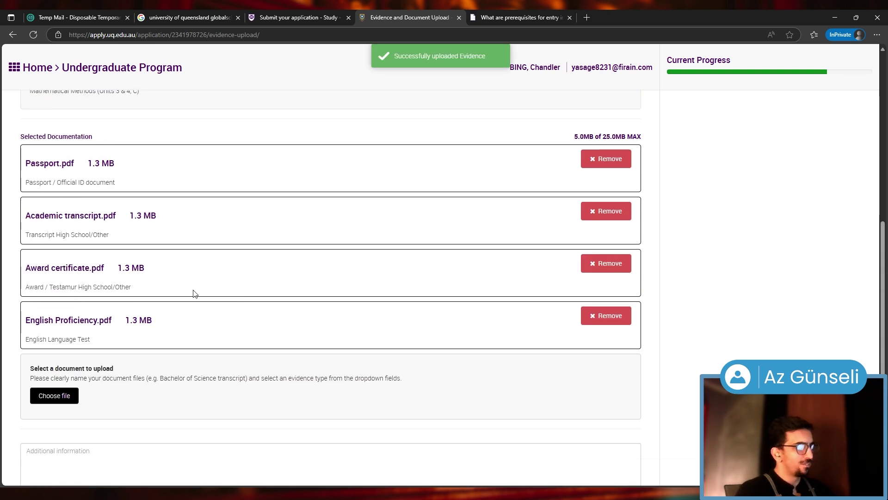
{"action": "scroll", "coordinate": [136, 394], "scroll_direction": "up", "scroll_amount": 8}
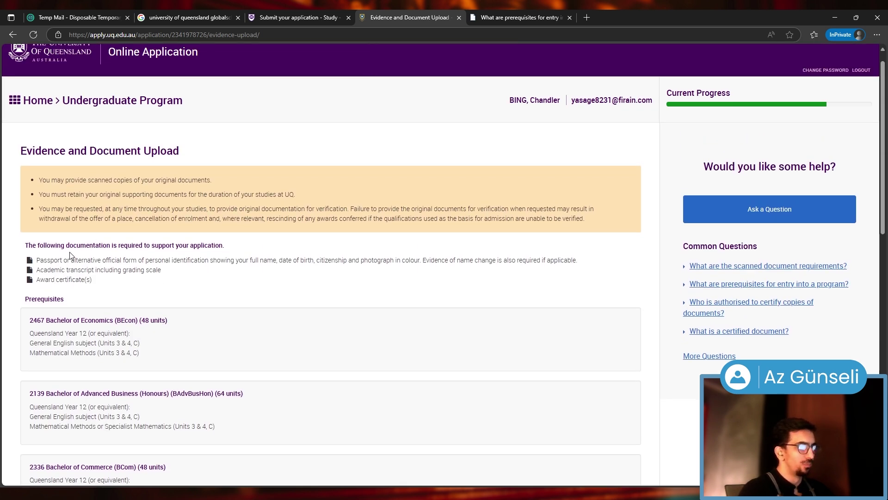
{"action": "scroll", "coordinate": [75, 255], "scroll_direction": "down", "scroll_amount": 3}
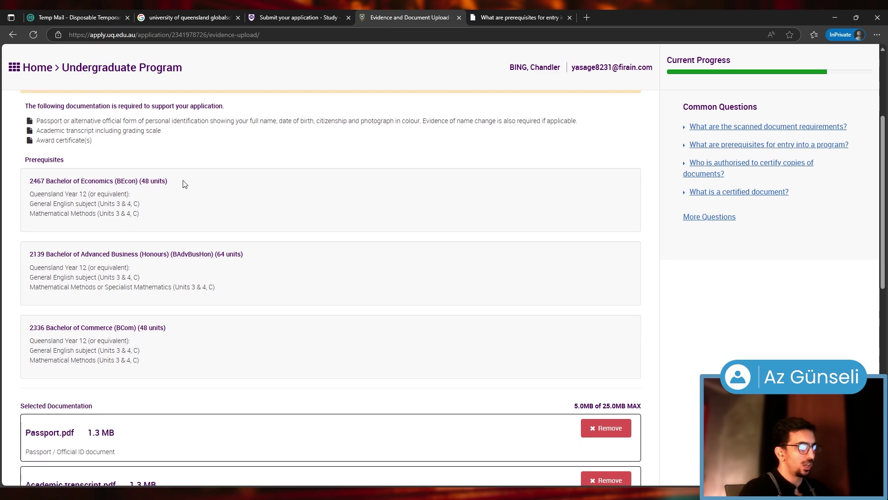
{"action": "scroll", "coordinate": [181, 237], "scroll_direction": "down", "scroll_amount": 7}
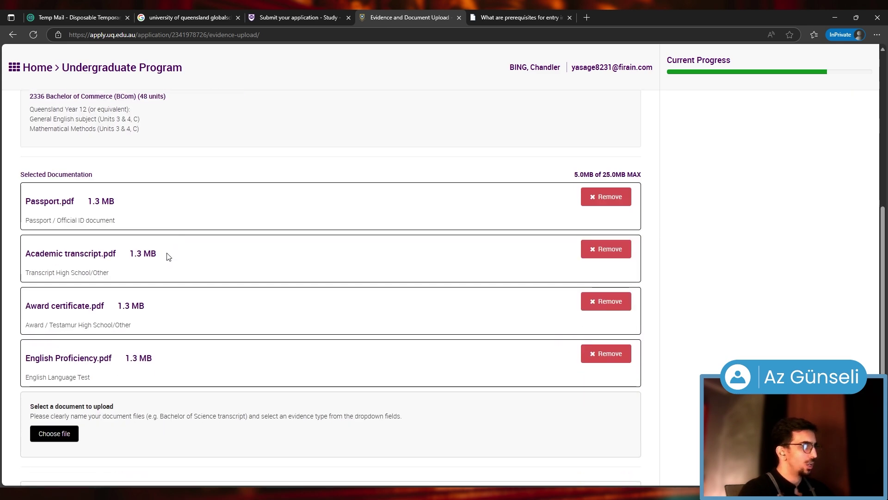
{"action": "scroll", "coordinate": [139, 257], "scroll_direction": "down", "scroll_amount": 3}
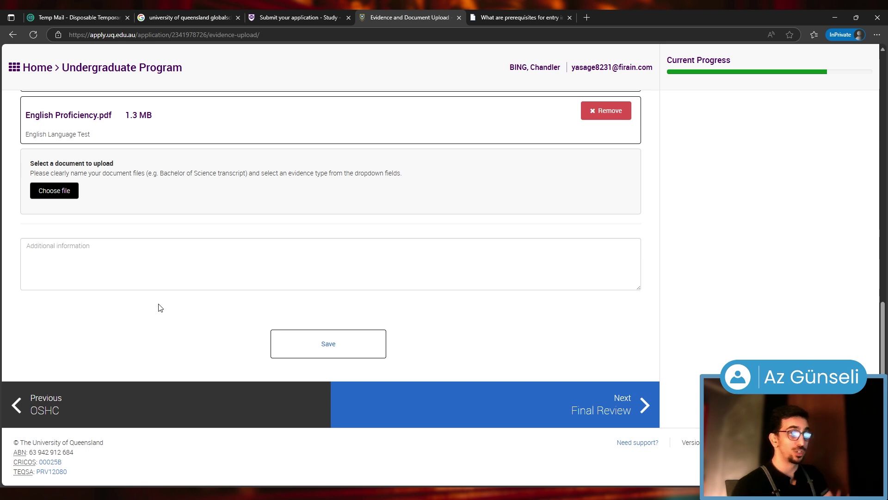
Save the documents and scroll through the Final Review down to the AUD150 fee section
{"action": "left_click", "coordinate": [343, 341]}
{"action": "left_click", "coordinate": [605, 403]}
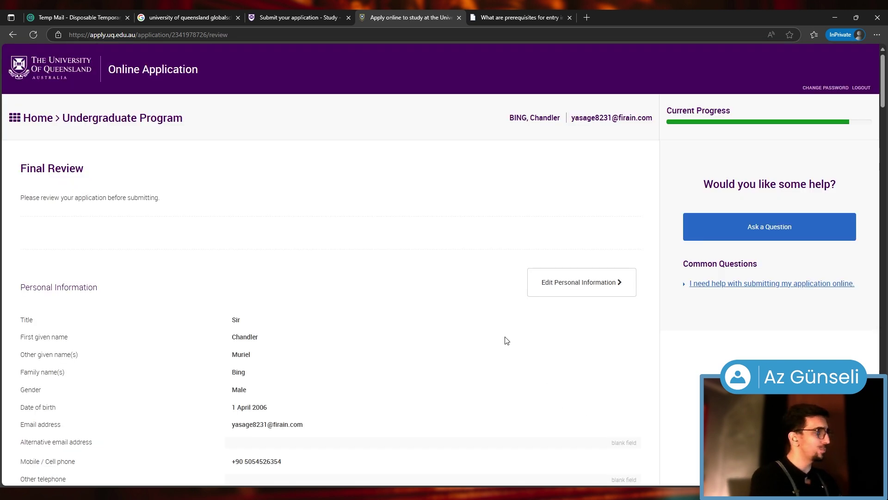
{"action": "scroll", "coordinate": [561, 182], "scroll_direction": "down", "scroll_amount": 6}
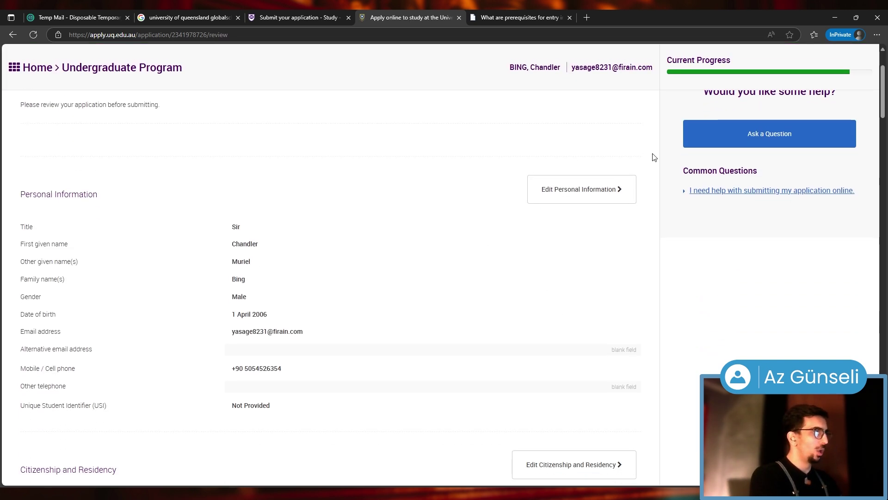
{"action": "scroll", "coordinate": [562, 386], "scroll_direction": "down", "scroll_amount": 13}
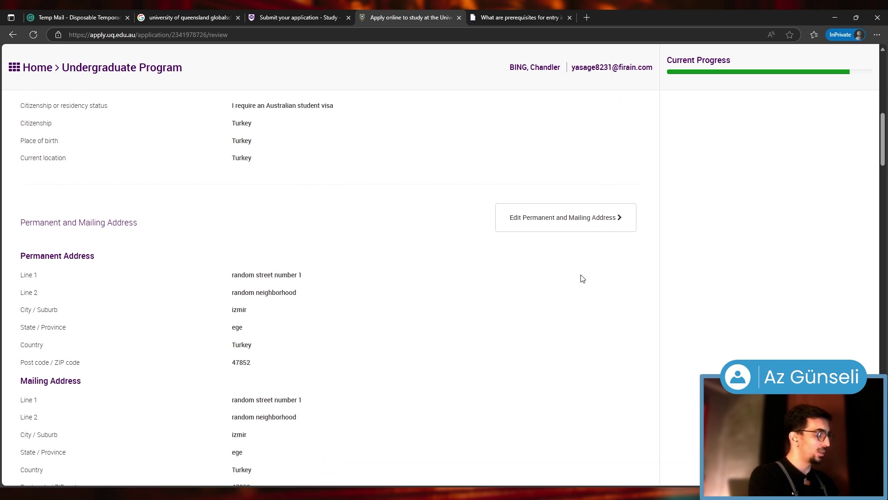
{"action": "scroll", "coordinate": [133, 297], "scroll_direction": "up", "scroll_amount": 18}
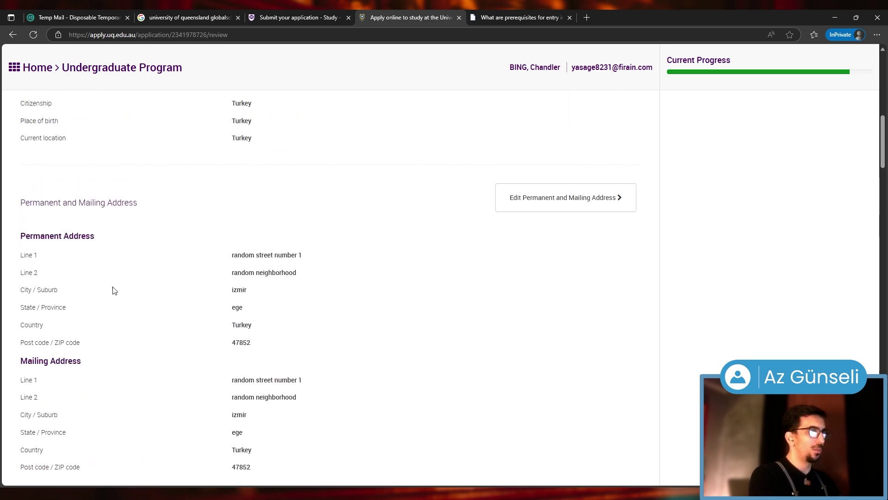
{"action": "scroll", "coordinate": [149, 258], "scroll_direction": "down", "scroll_amount": 7}
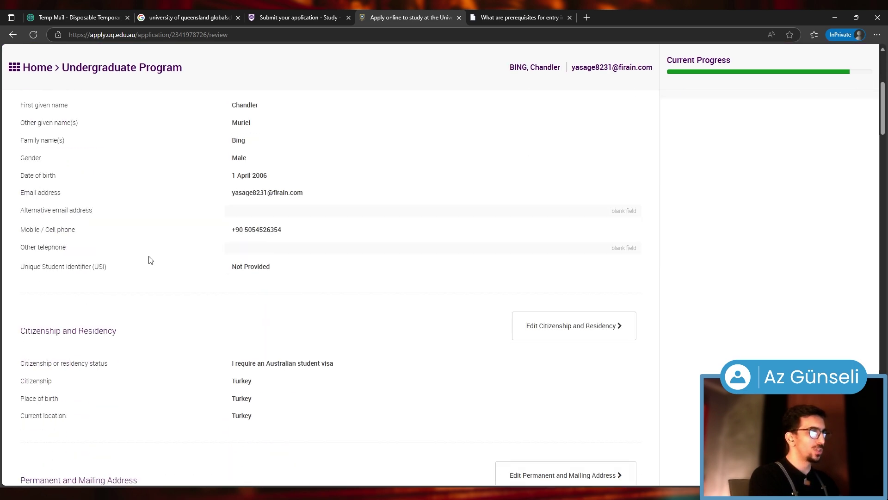
{"action": "scroll", "coordinate": [132, 218], "scroll_direction": "down", "scroll_amount": 6}
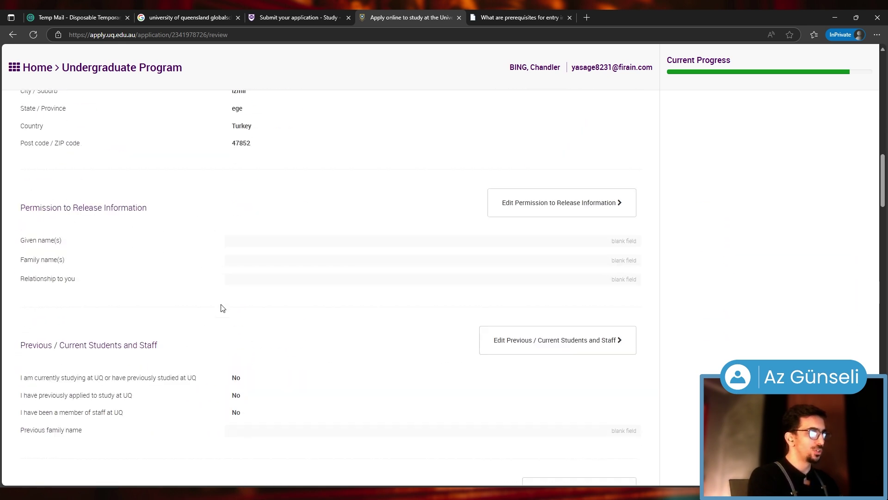
{"action": "scroll", "coordinate": [222, 307], "scroll_direction": "down", "scroll_amount": 6}
{"action": "scroll", "coordinate": [185, 282], "scroll_direction": "down", "scroll_amount": 6}
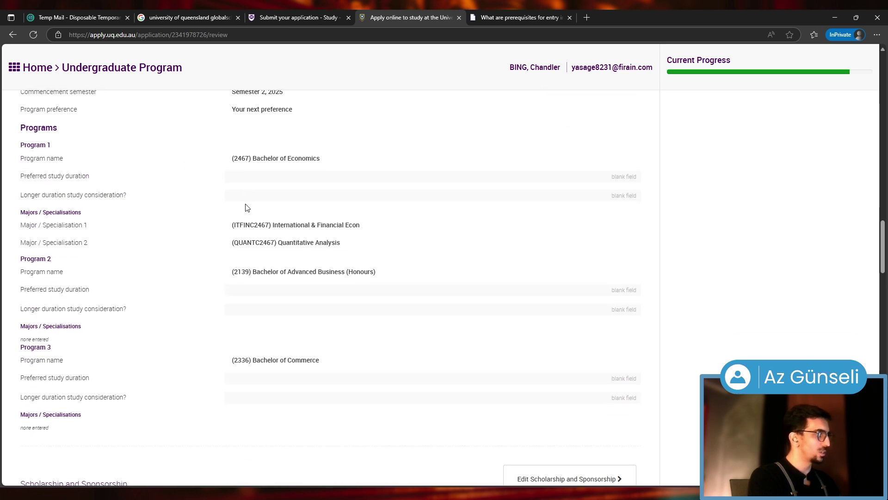
{"action": "scroll", "coordinate": [71, 277], "scroll_direction": "down", "scroll_amount": 8}
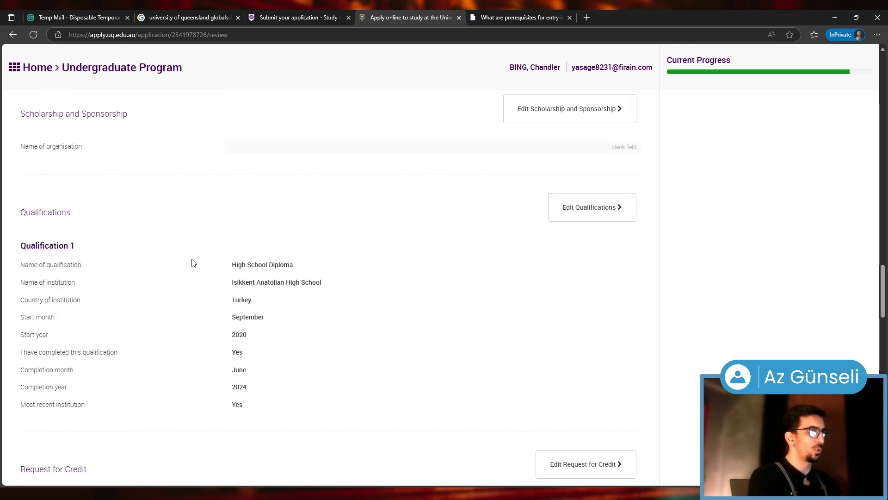
{"action": "scroll", "coordinate": [148, 260], "scroll_direction": "down", "scroll_amount": 4}
{"action": "scroll", "coordinate": [140, 291], "scroll_direction": "down", "scroll_amount": 3}
{"action": "scroll", "coordinate": [214, 254], "scroll_direction": "down", "scroll_amount": 3}
{"action": "scroll", "coordinate": [213, 254], "scroll_direction": "down", "scroll_amount": 8}
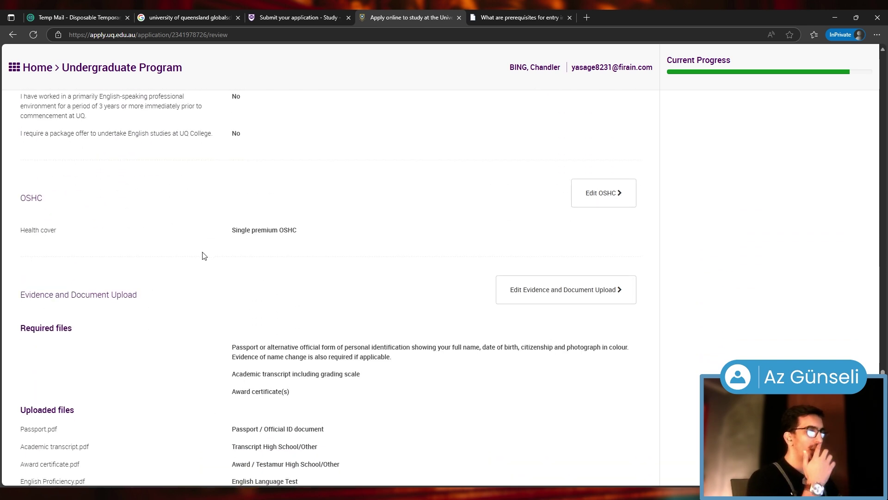
{"action": "scroll", "coordinate": [74, 308], "scroll_direction": "down", "scroll_amount": 8}
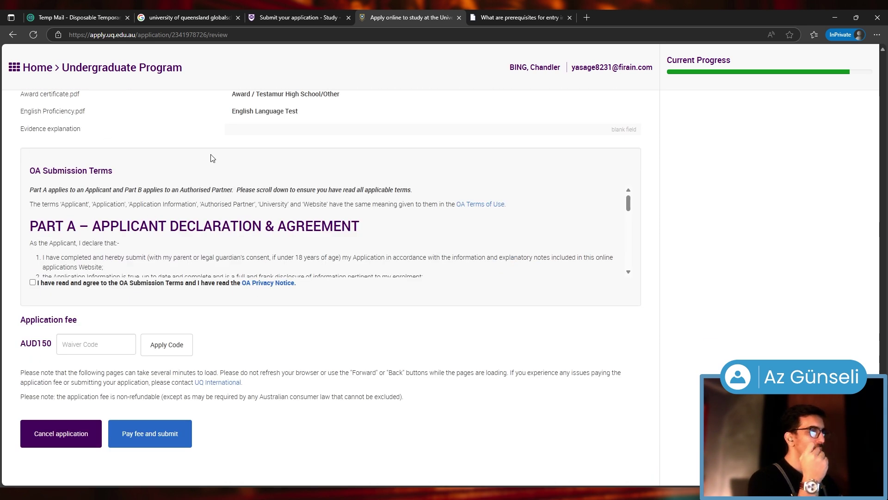
Agree to the OA Submission Terms and choose Pay fee and submit for the $150 fee
{"action": "left_click", "coordinate": [32, 283]}
{"action": "left_click", "coordinate": [105, 343]}
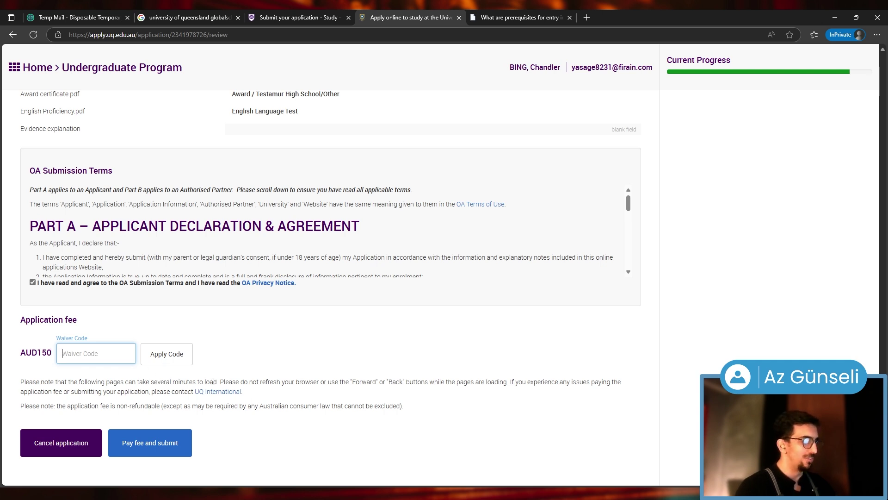
{"action": "scroll", "coordinate": [273, 368], "scroll_direction": "down", "scroll_amount": 2}
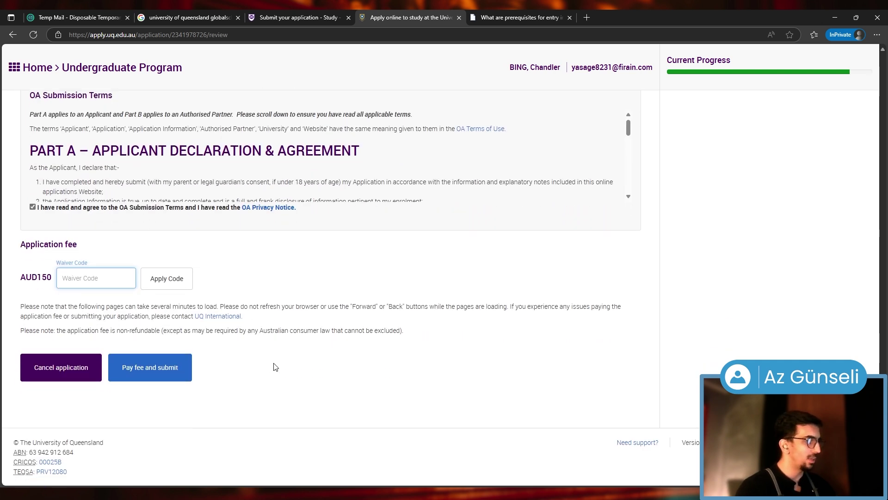
{"action": "left_click", "coordinate": [145, 379]}
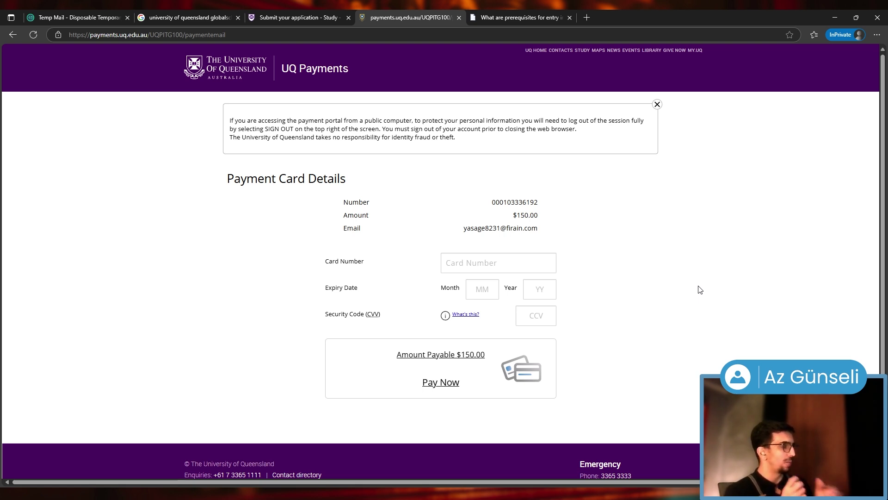
{"action": "left_click", "coordinate": [508, 261]}
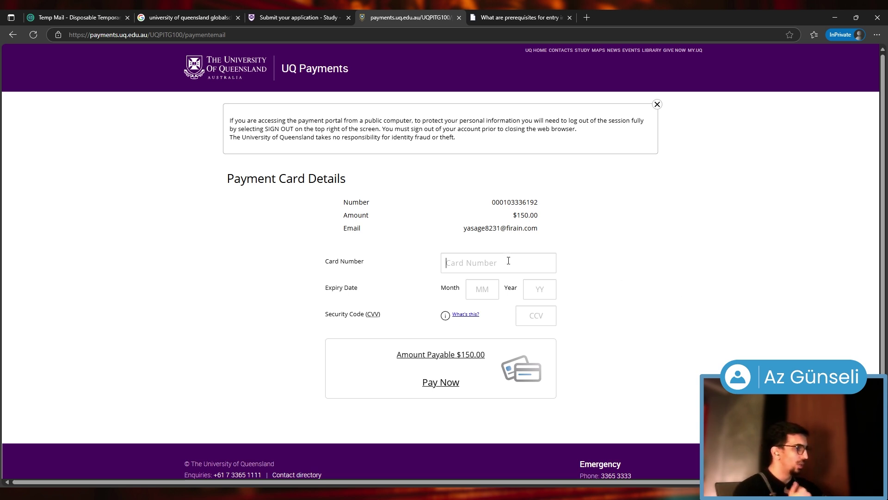